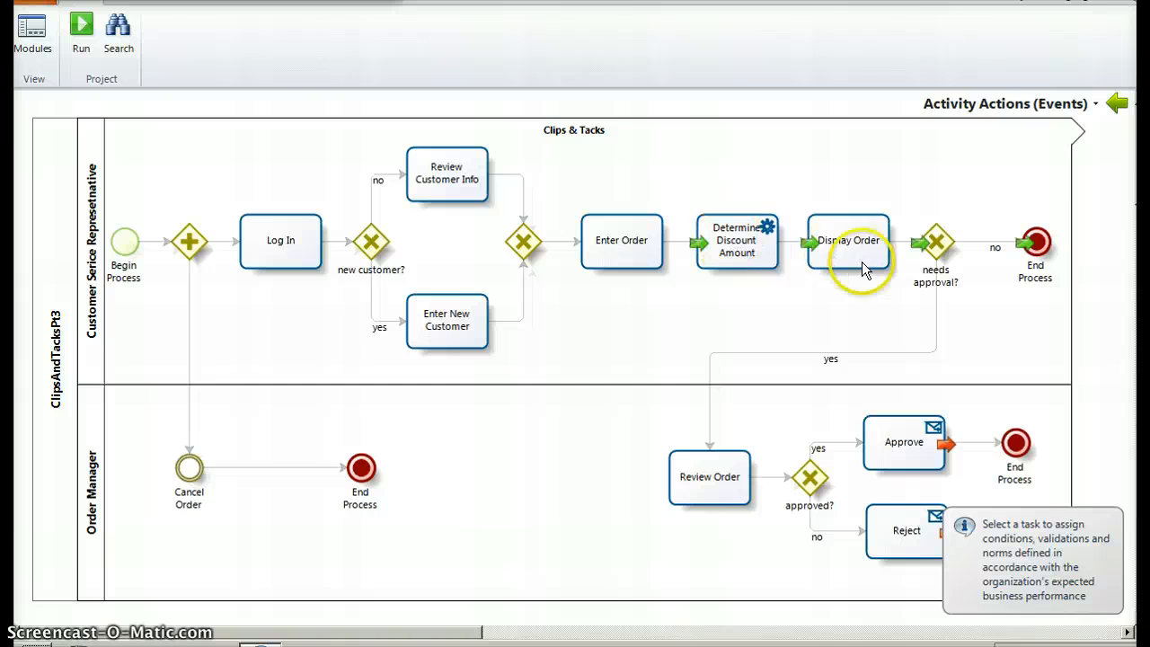
Inspect the activity actions assigned to the Display Order task and the "needs approval?" gateway
click(867, 256)
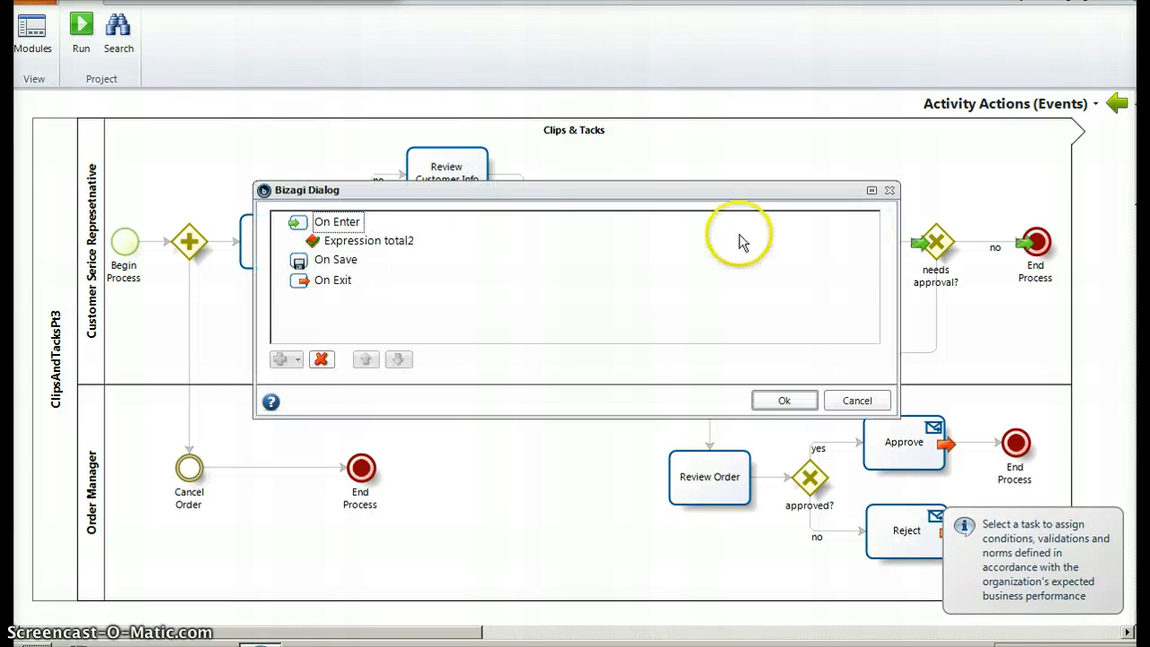
click(888, 192)
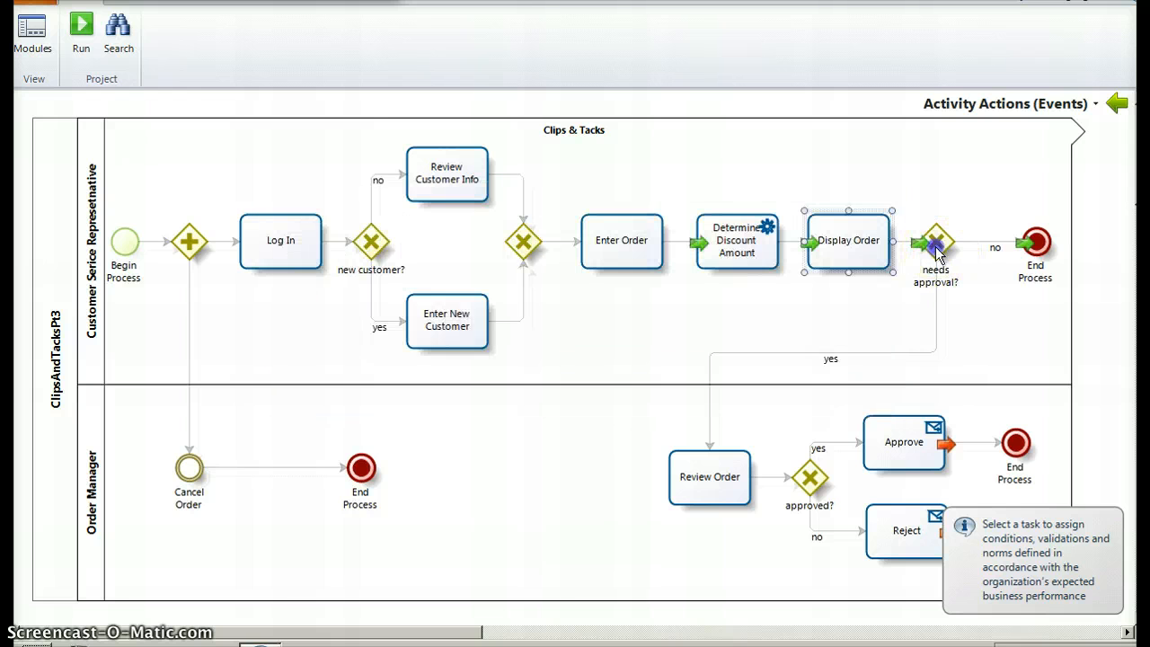
click(938, 254)
click(937, 254)
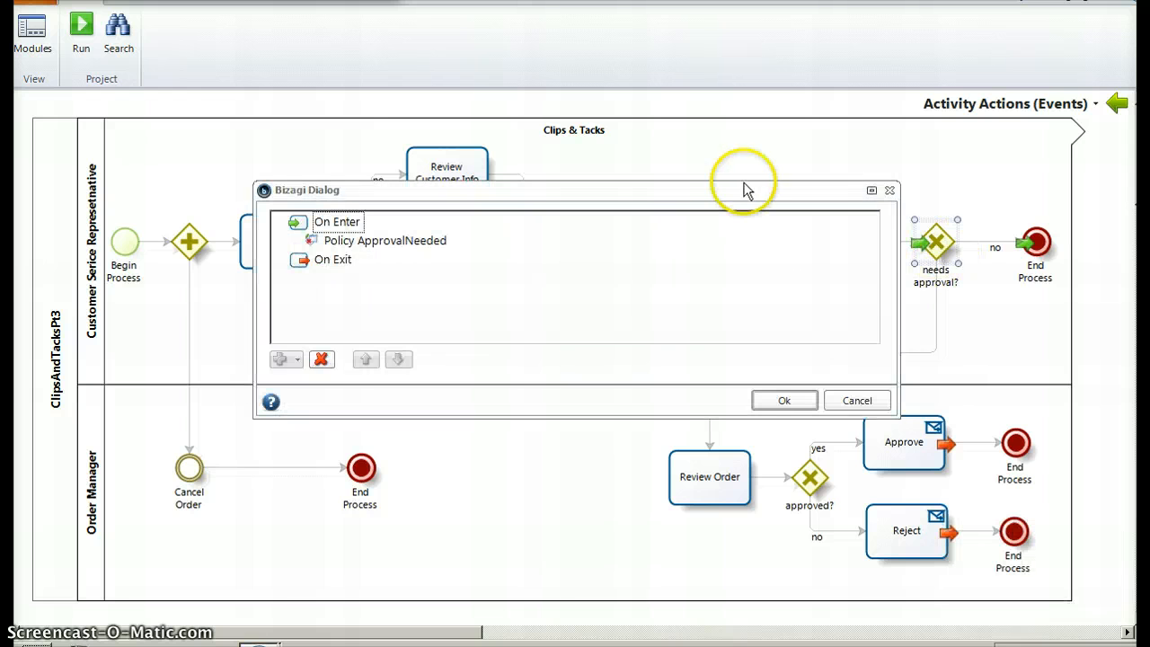
drag(737, 186, 739, 225)
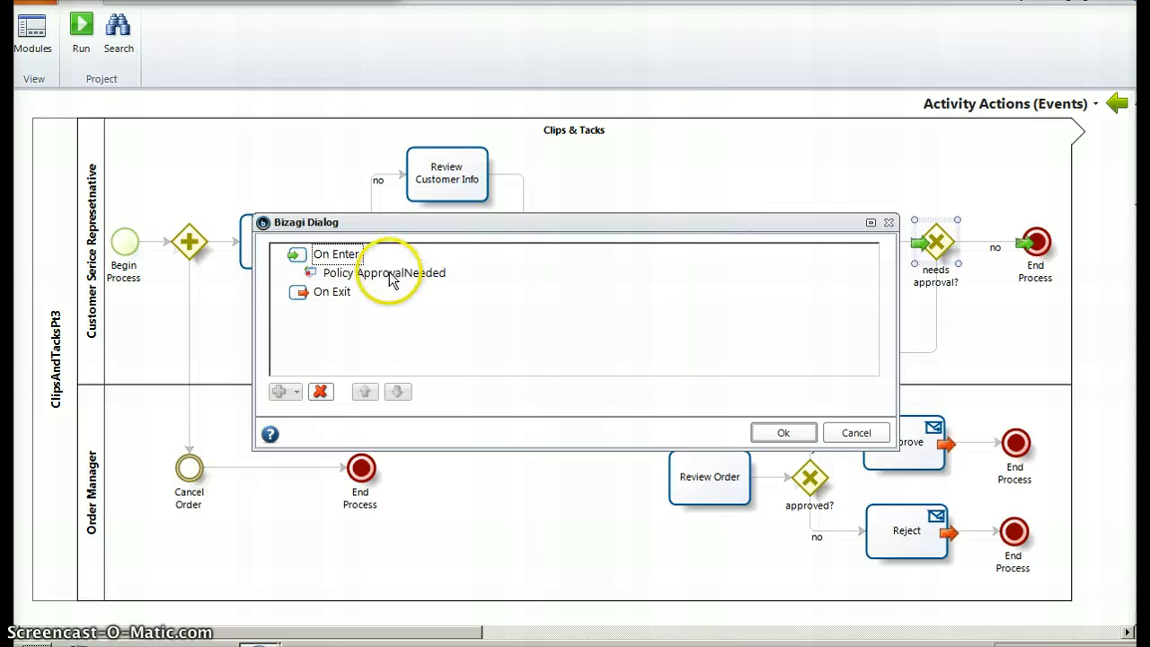
Examine the ApprovalNeeedTable decision table in the gateway's ApprovalNeeded policy and close the policy windows
double_click(391, 281)
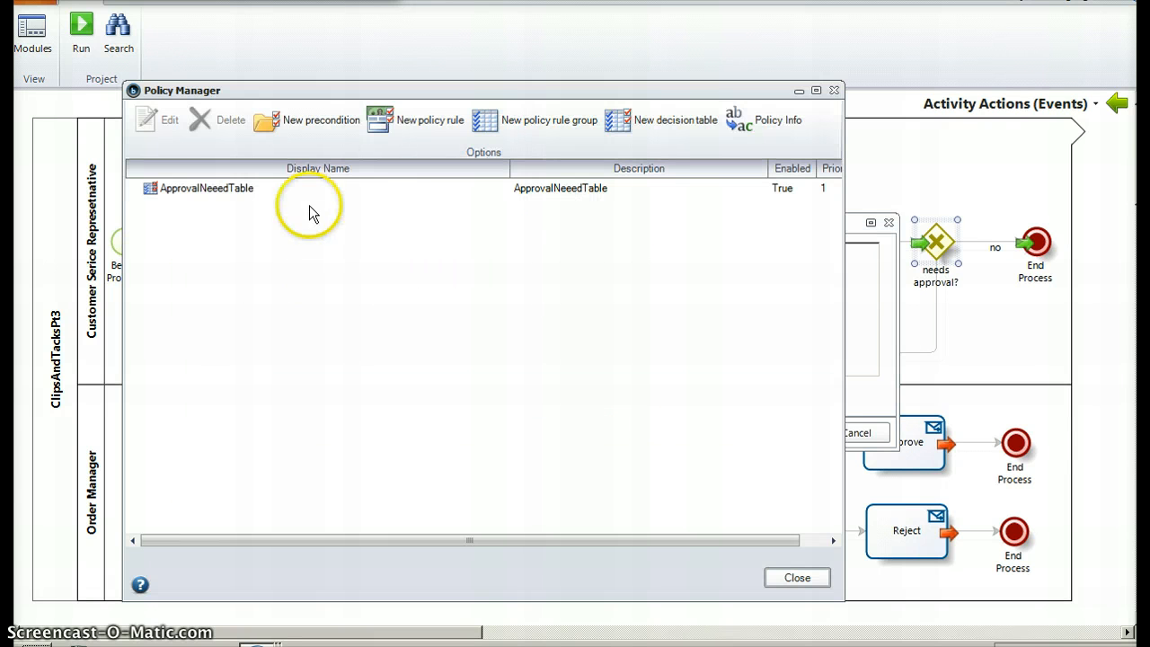
click(237, 192)
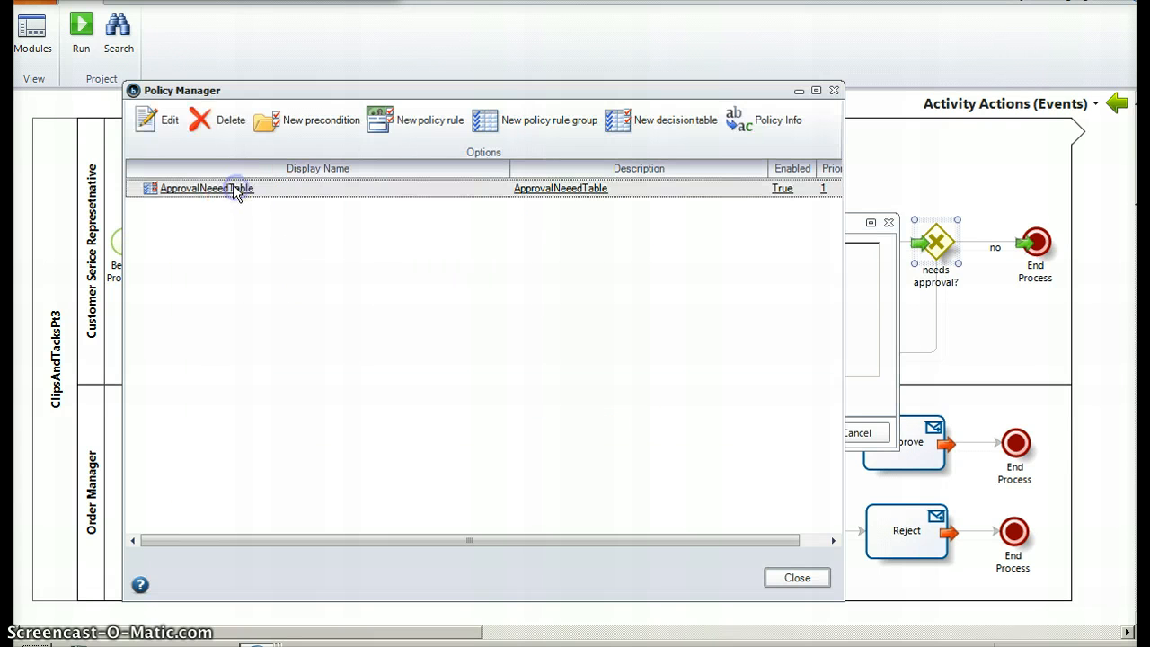
click(169, 123)
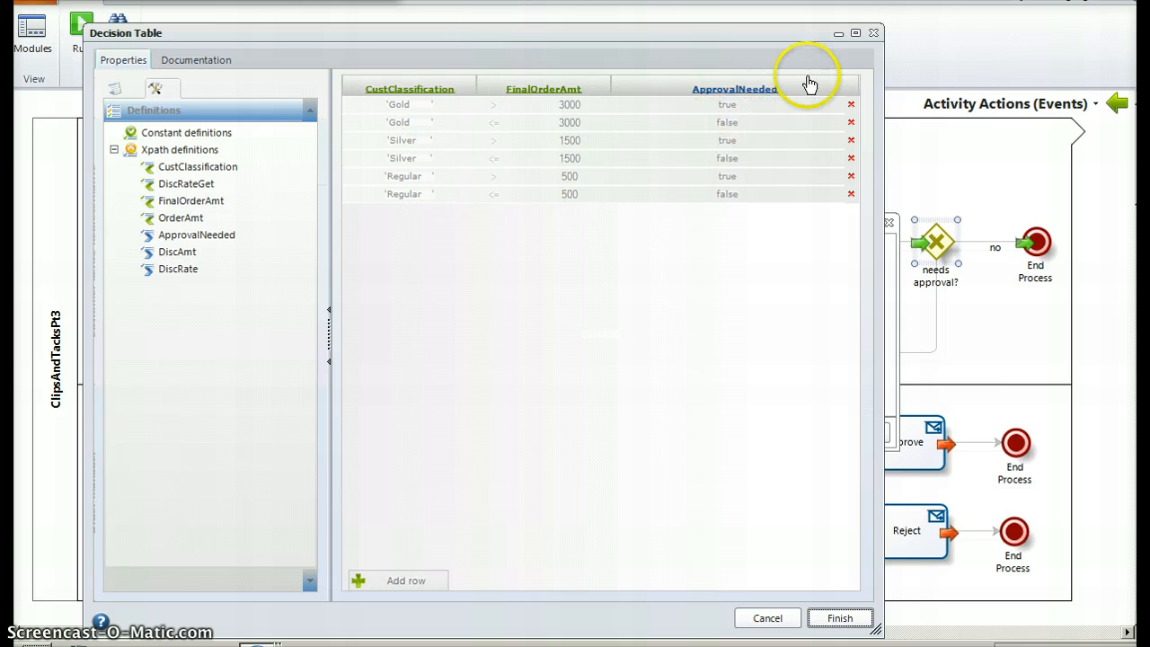
click(876, 35)
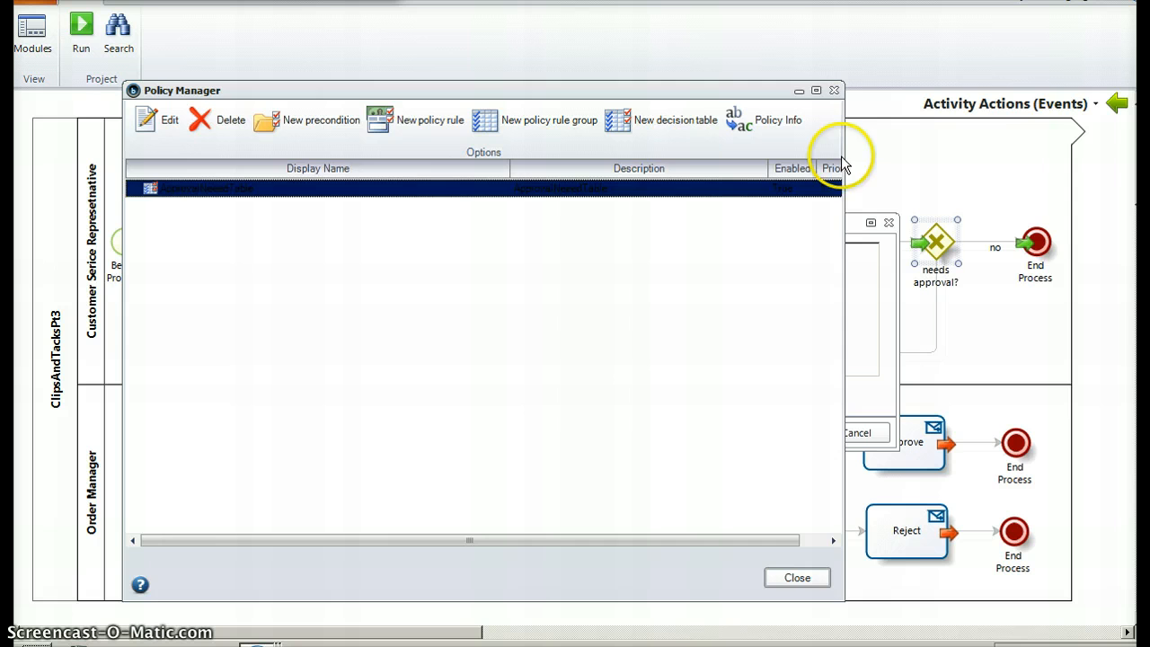
click(833, 90)
click(888, 223)
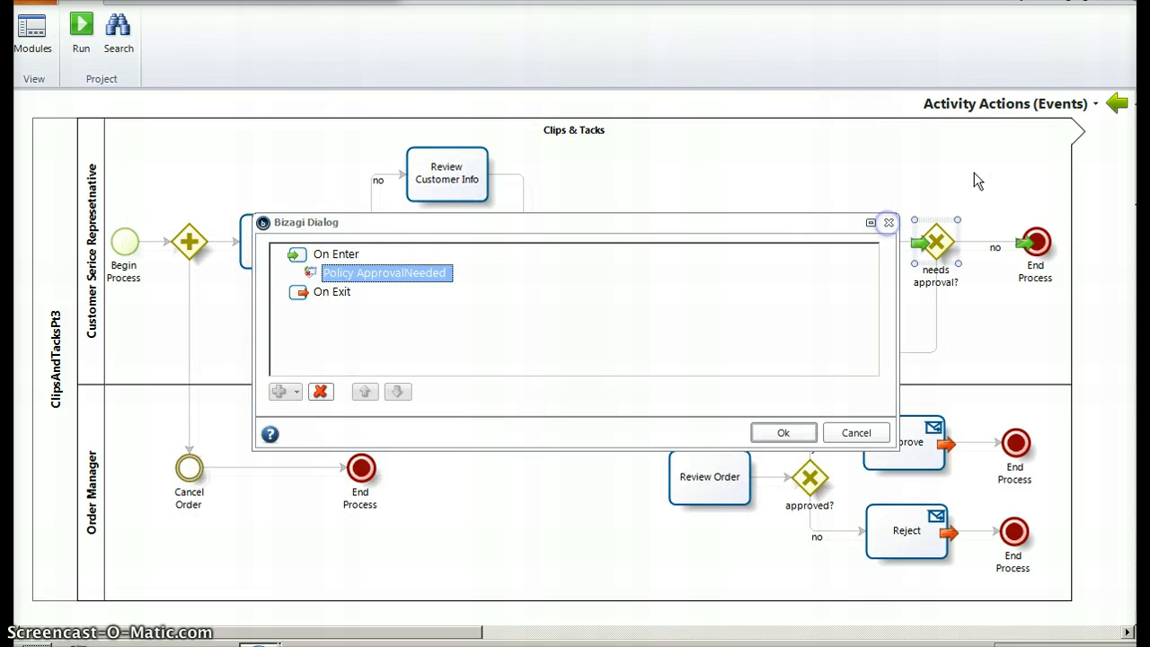
Switch to Define Expressions and review the conditions on the "no" and "yes" flows leaving the "needs approval?" gateway
click(1033, 112)
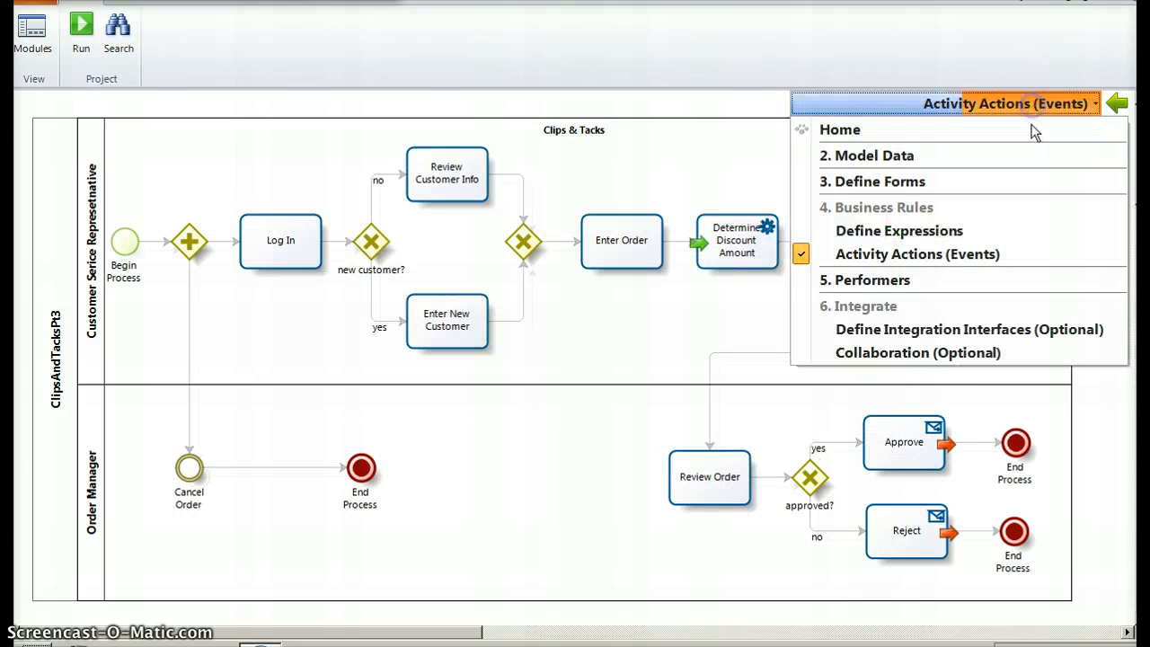
click(937, 230)
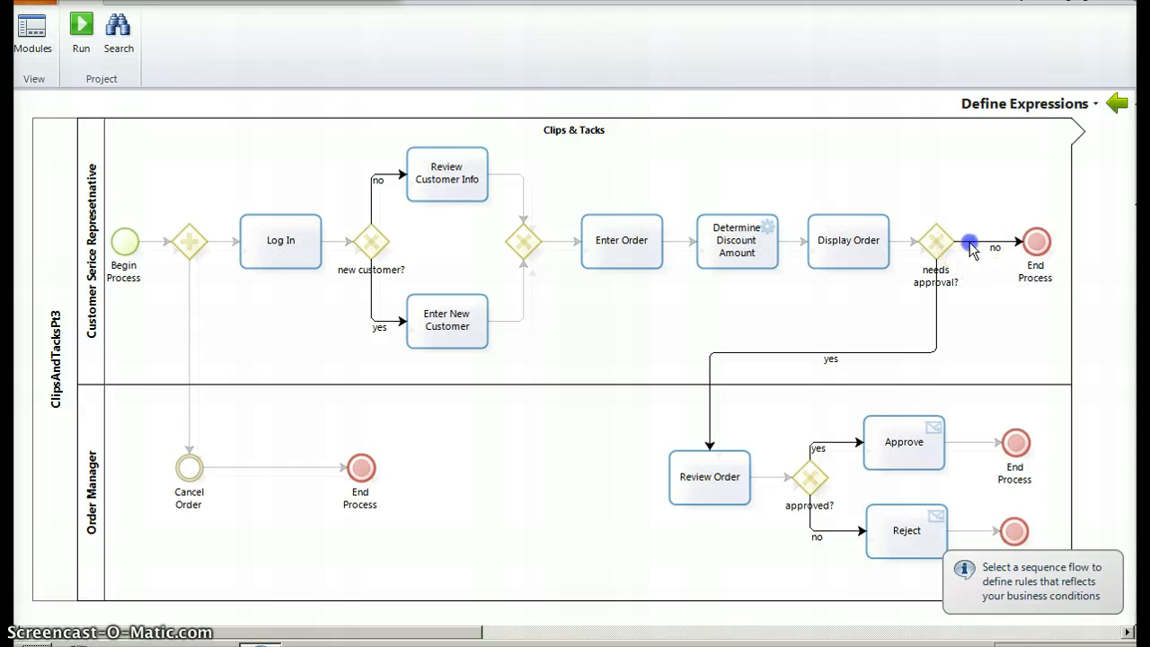
click(994, 243)
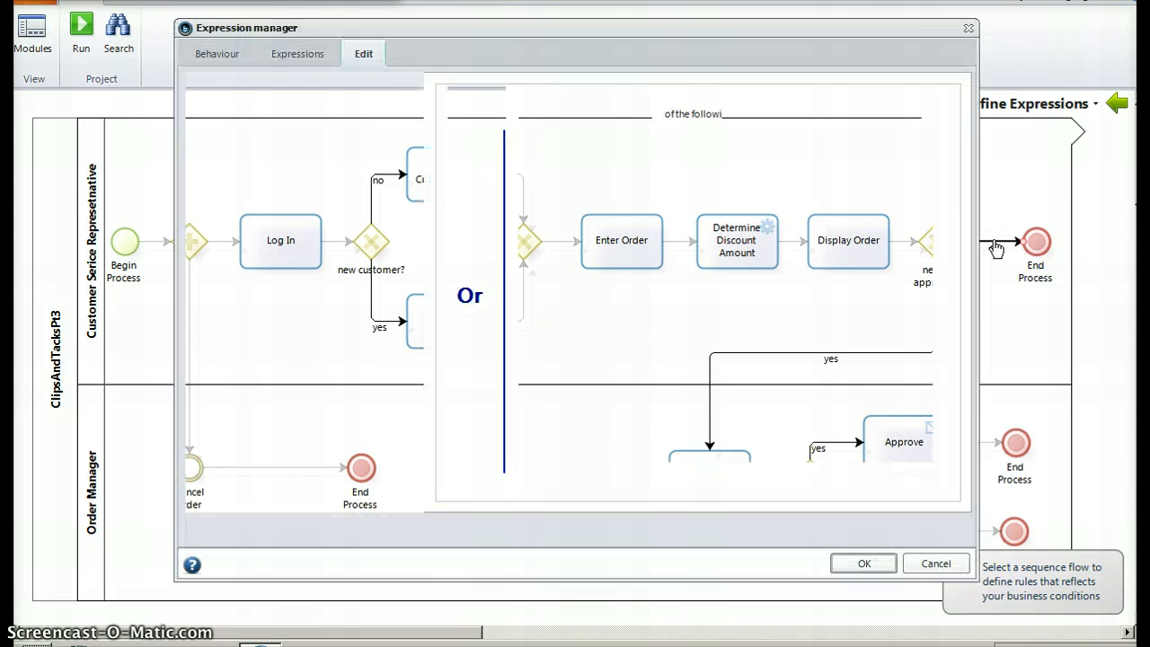
click(969, 28)
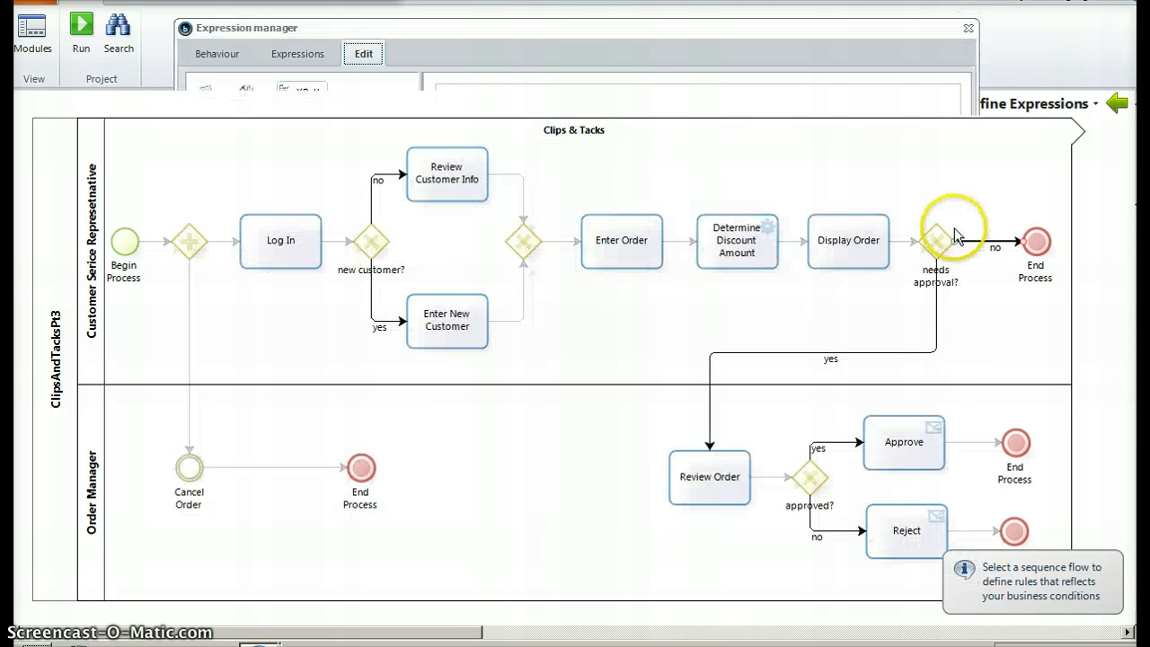
click(937, 305)
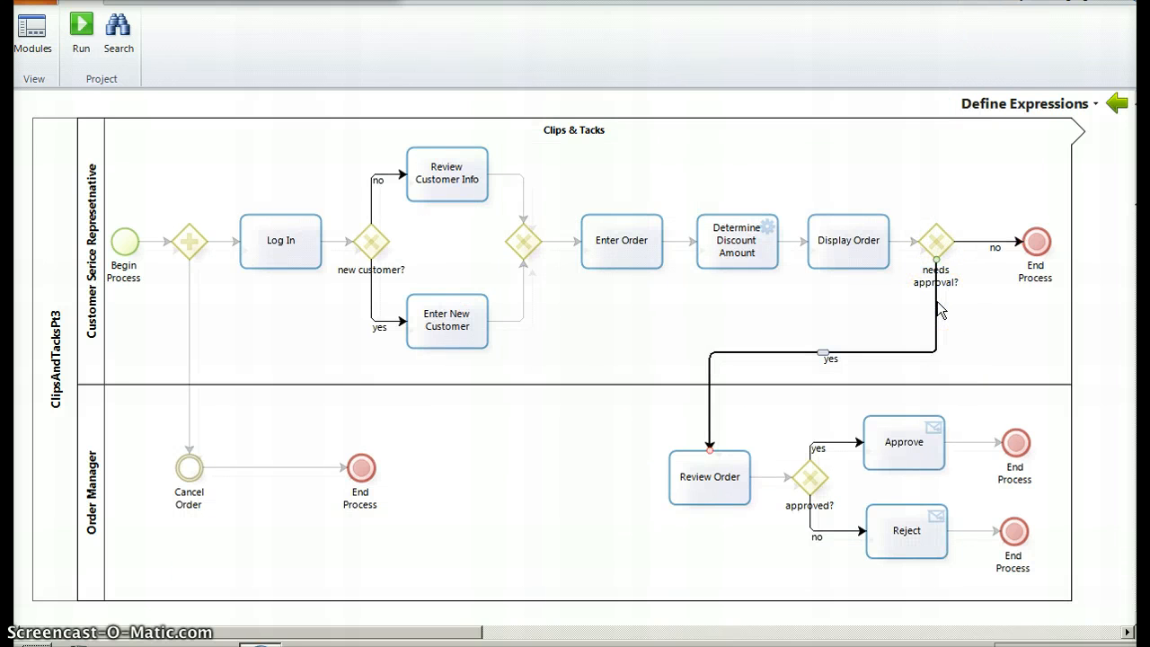
click(934, 348)
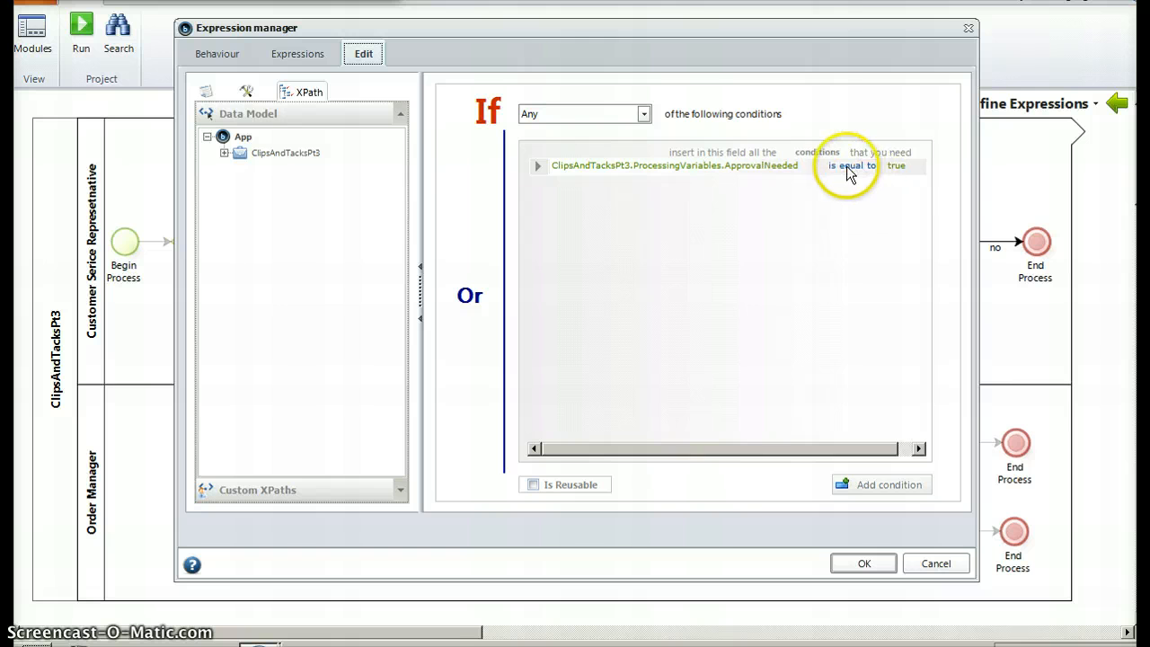
click(969, 33)
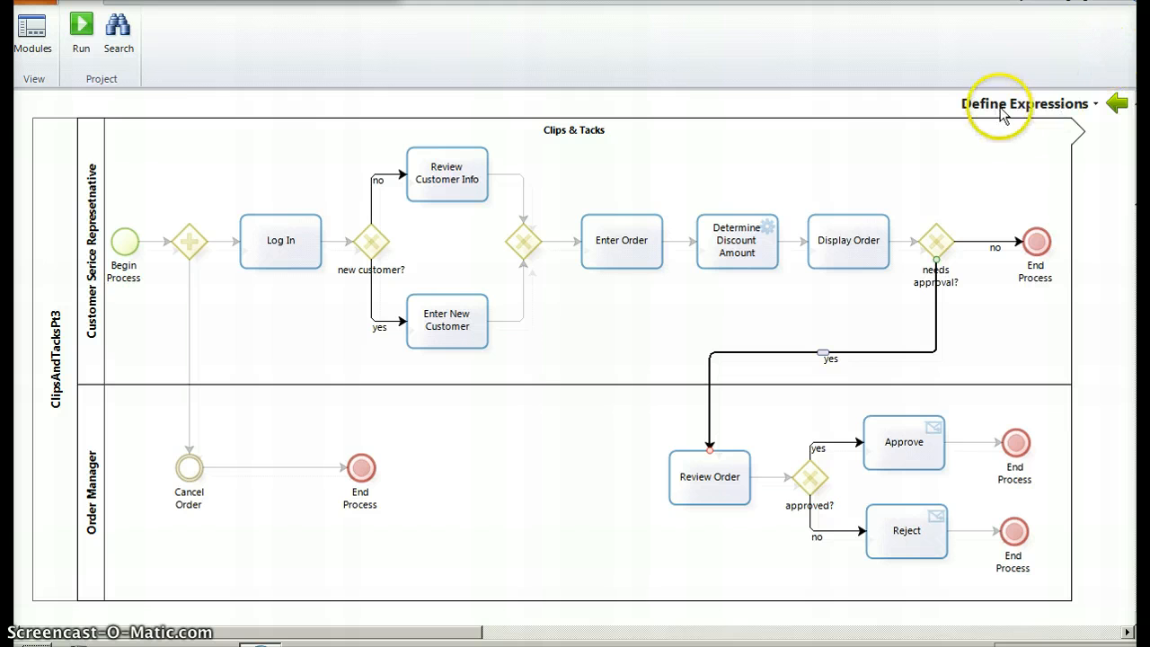
Run the project and log in to the Bizagi work portal as admon
click(79, 40)
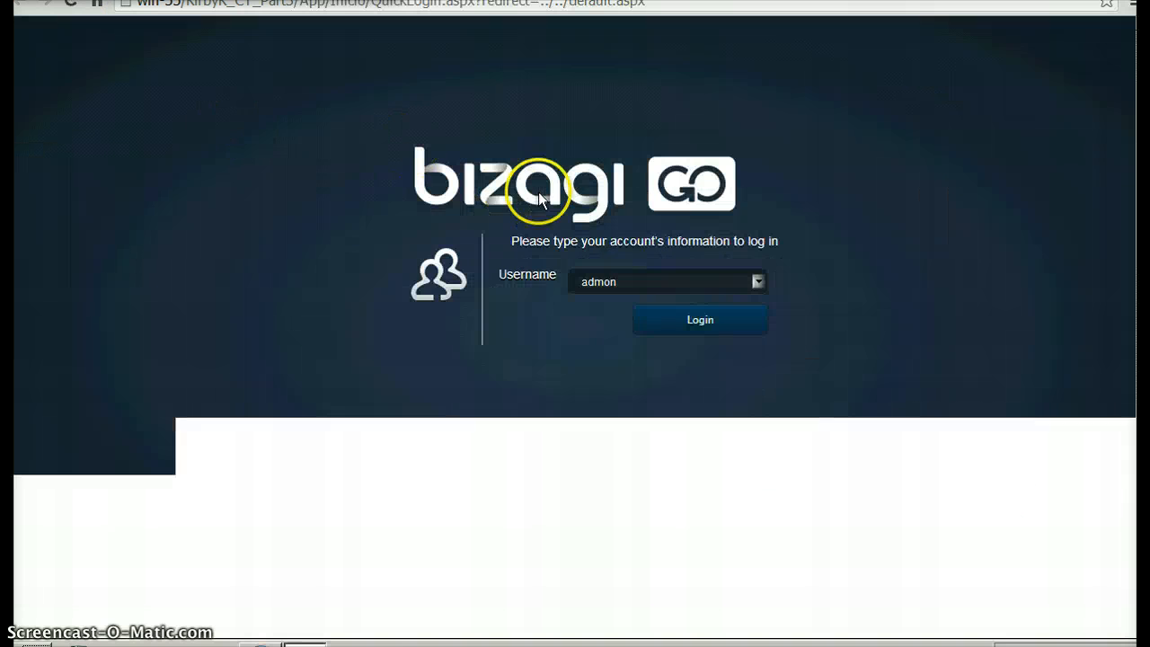
click(754, 281)
click(803, 283)
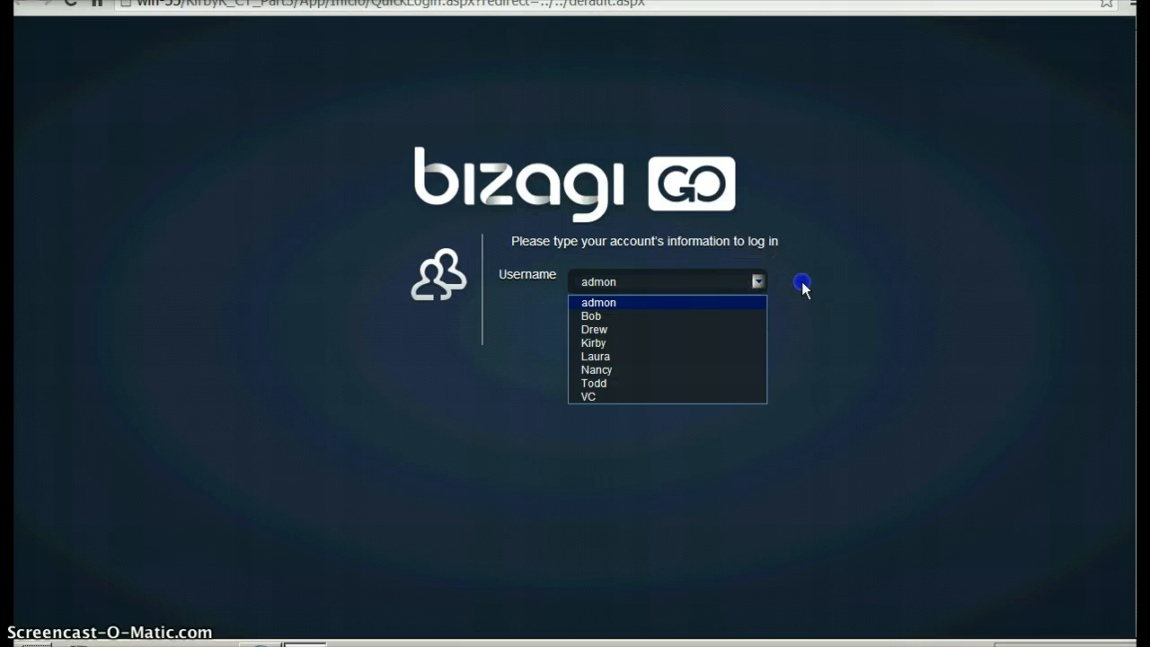
click(755, 281)
click(755, 281)
click(726, 326)
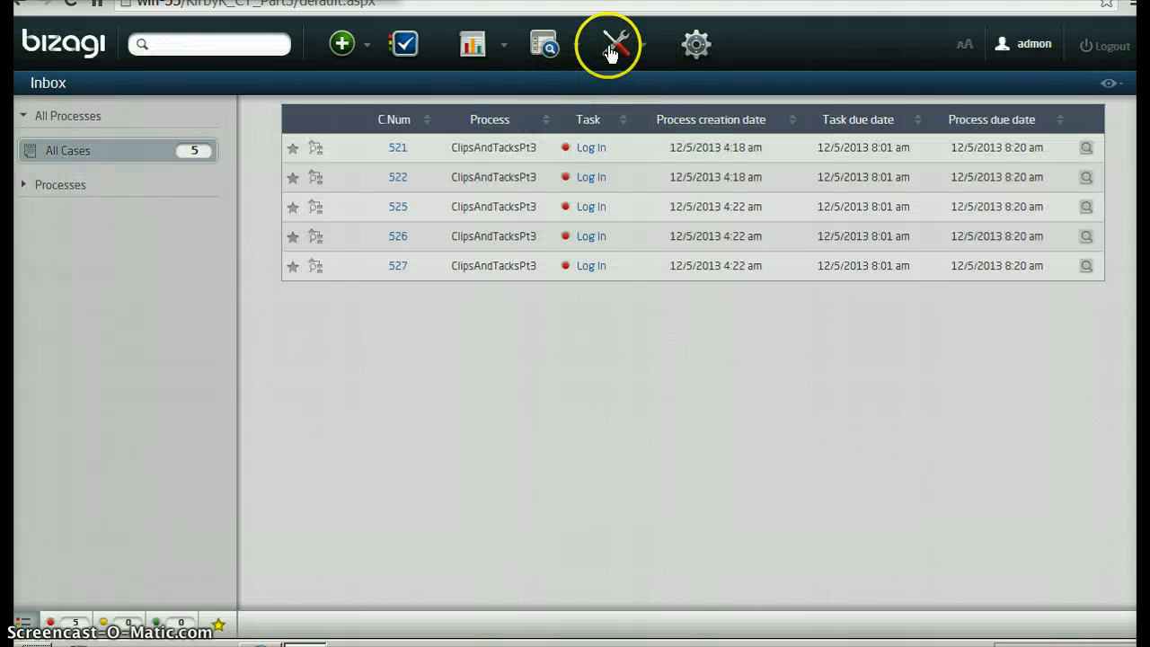
Open the user administration and search for all users without any filter
click(633, 44)
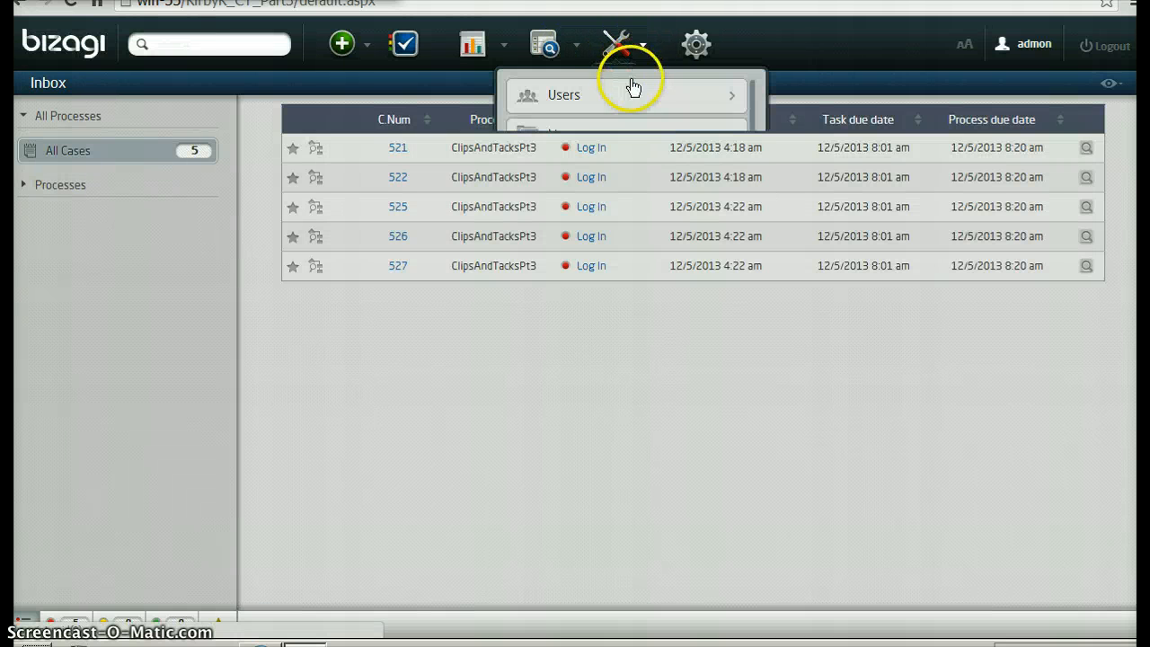
click(622, 97)
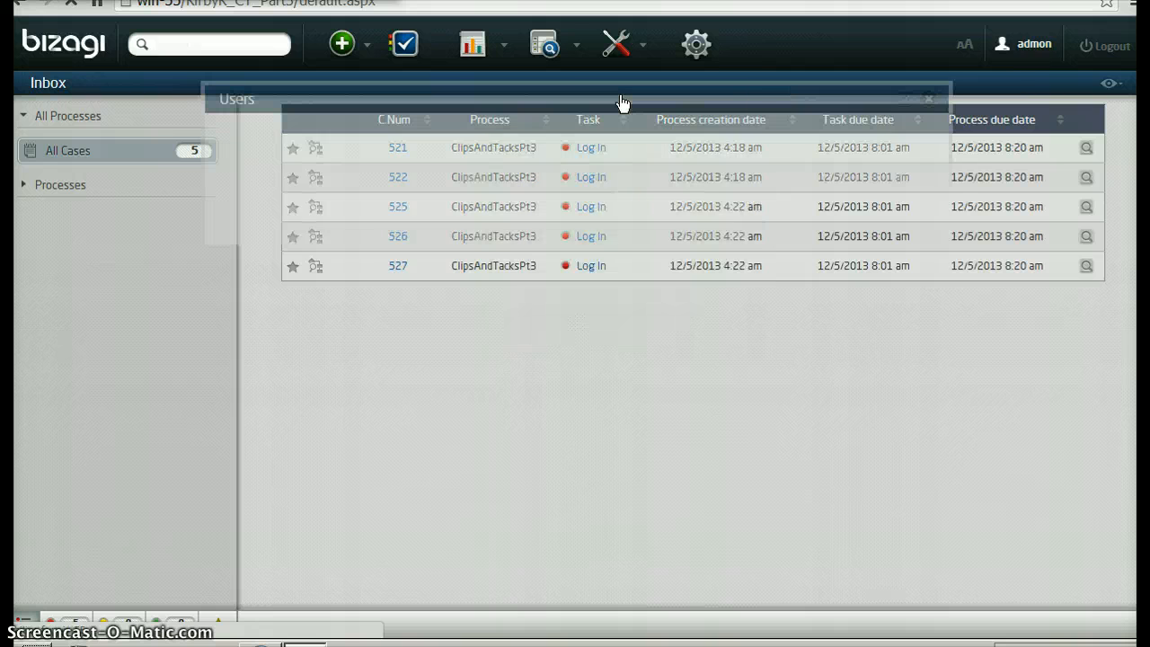
click(509, 298)
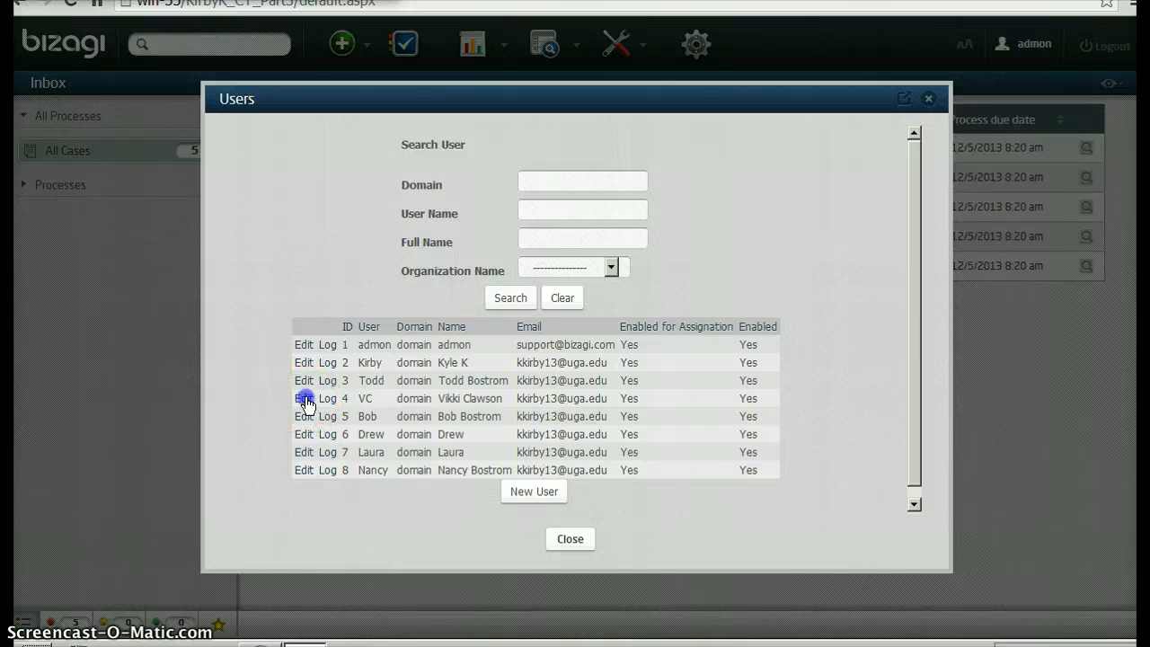
Review the organization, position, area, boss and role settings of the fourth listed user, and close the record
click(304, 398)
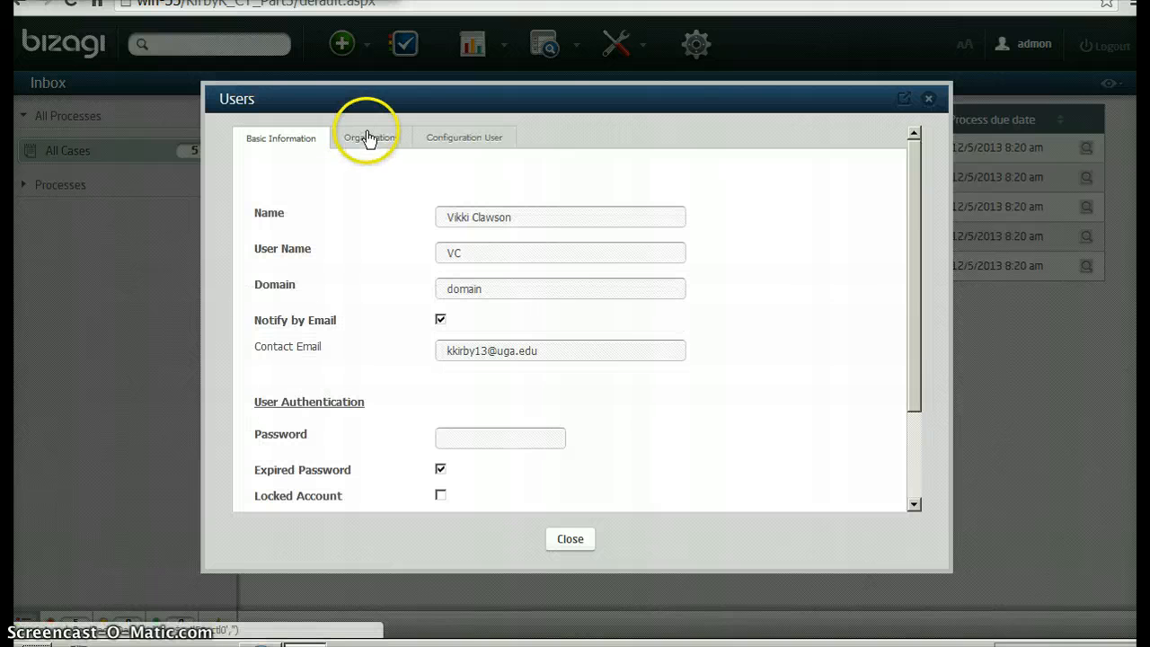
click(375, 142)
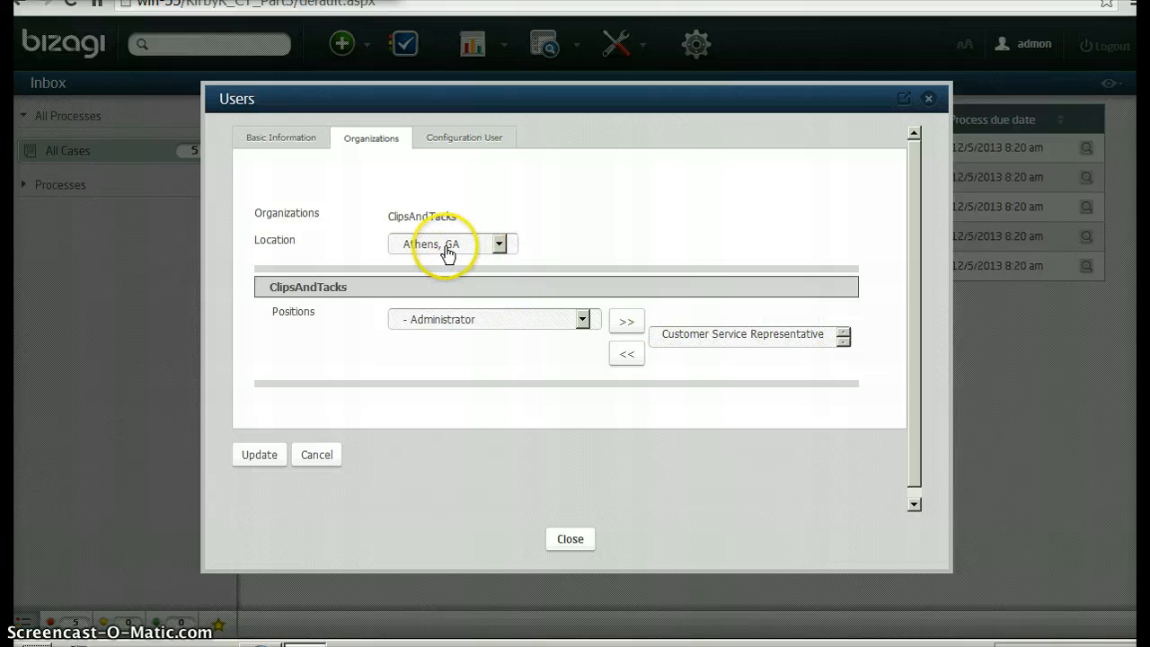
click(461, 141)
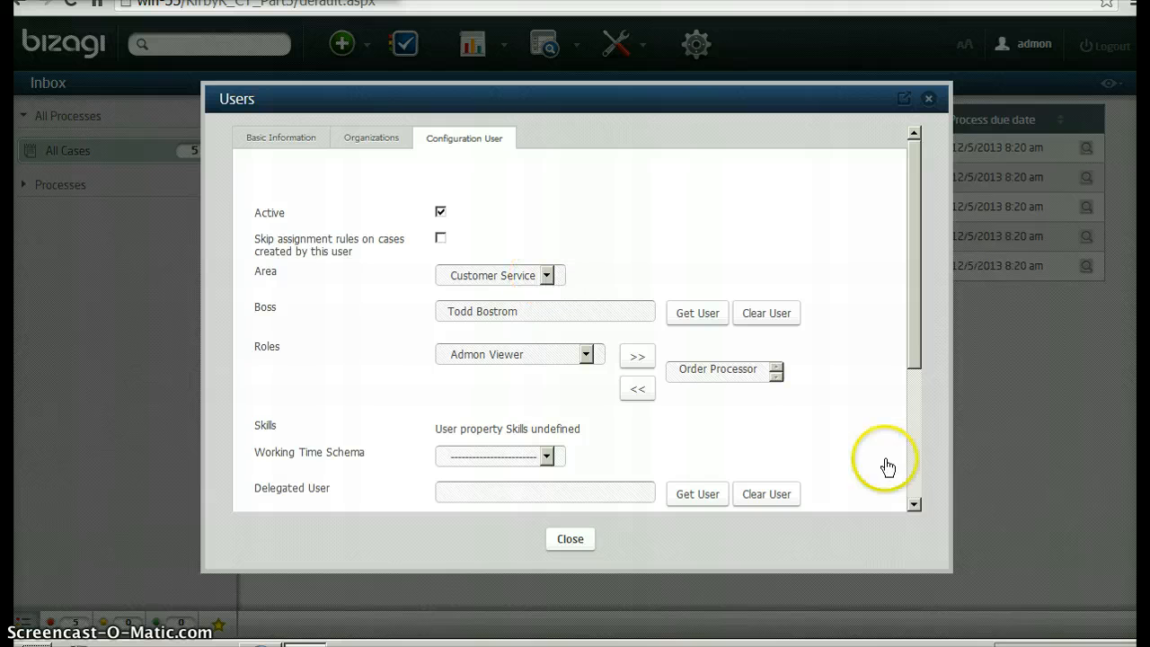
click(914, 508)
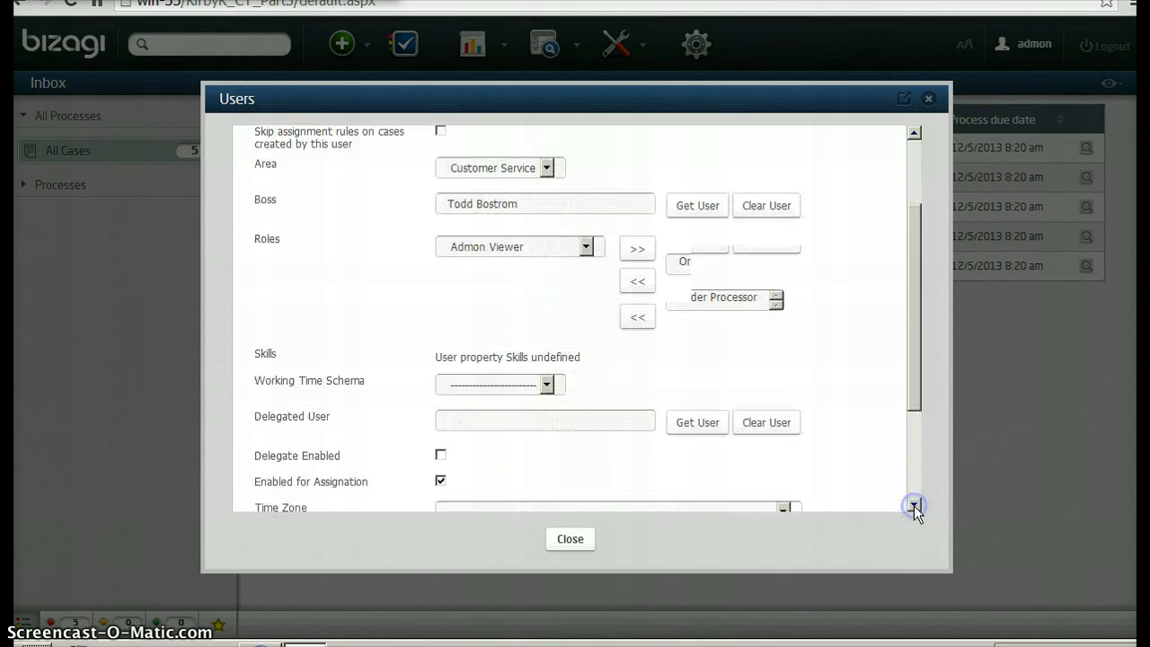
click(914, 508)
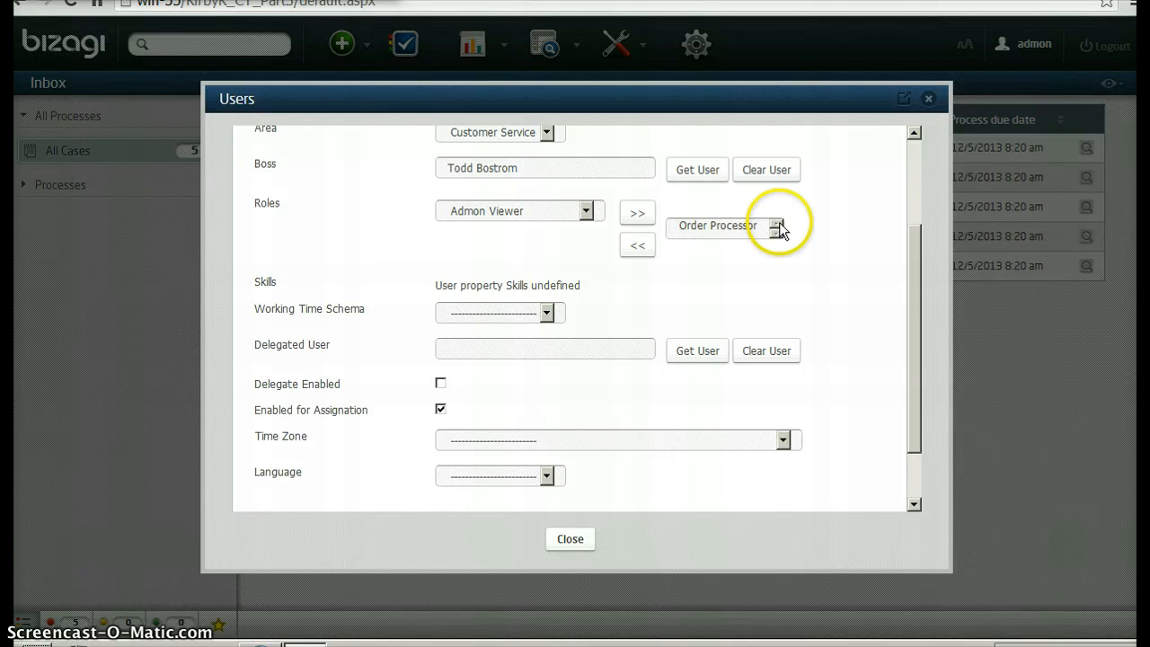
click(933, 100)
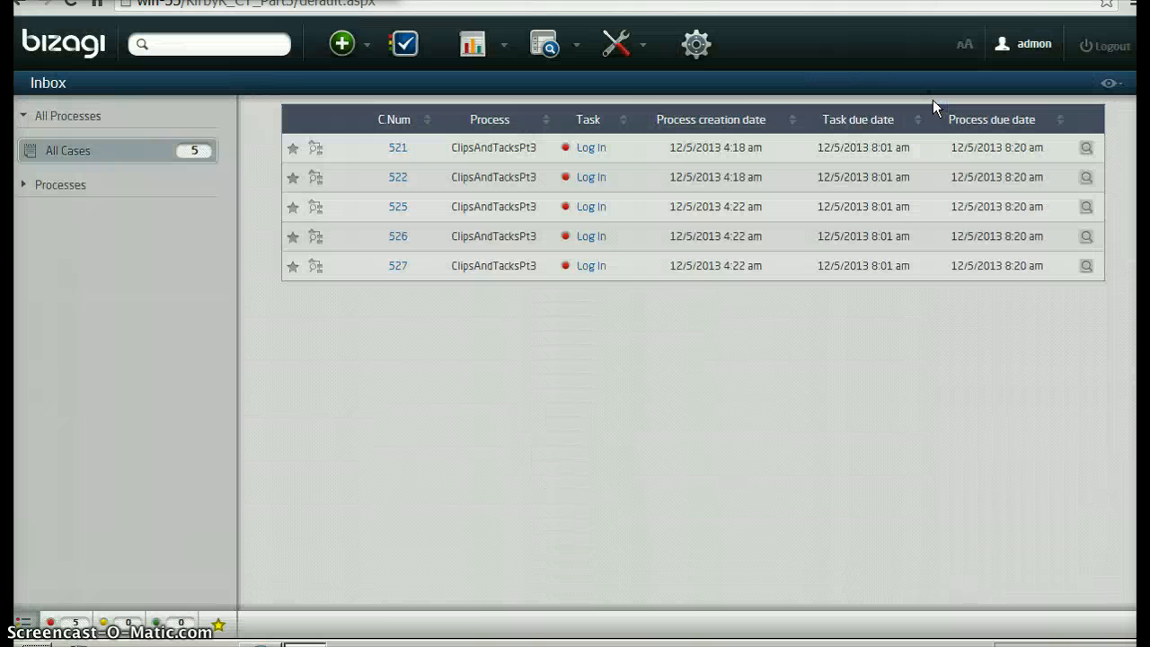
Reopen the user administration and list all users again
click(619, 54)
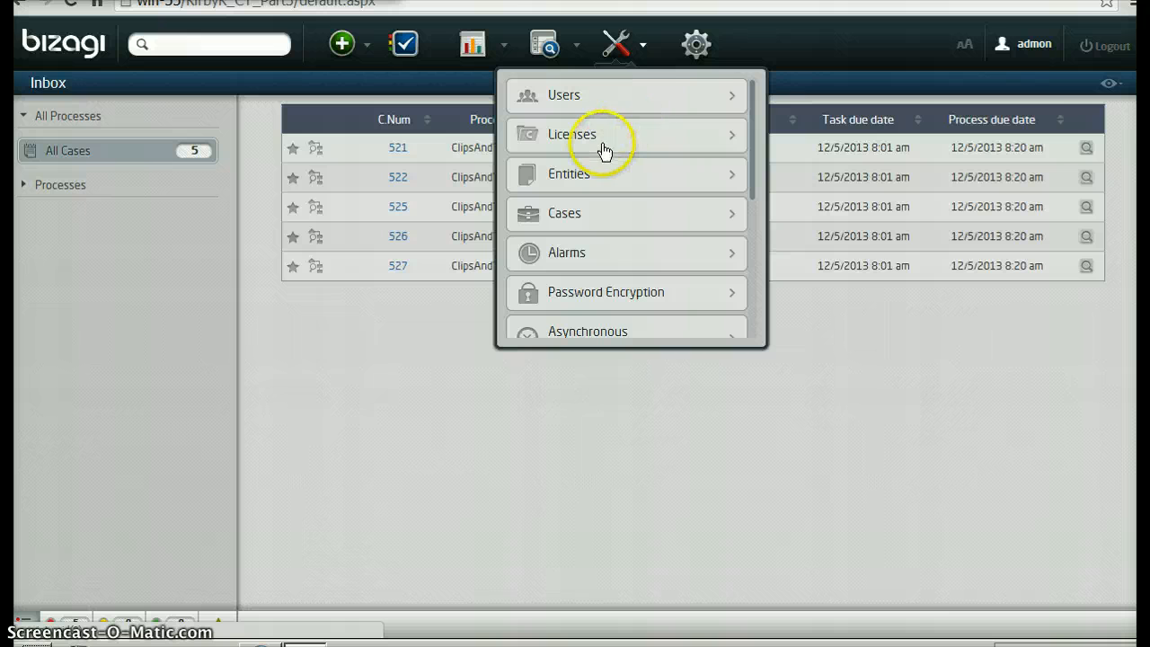
click(636, 97)
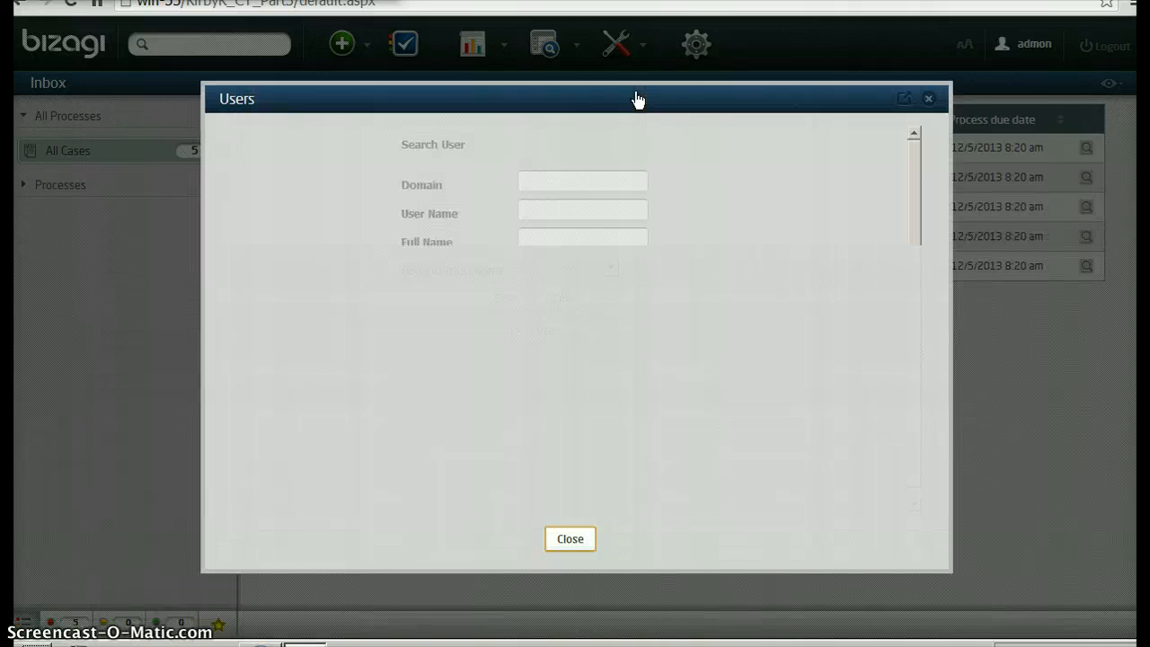
click(510, 297)
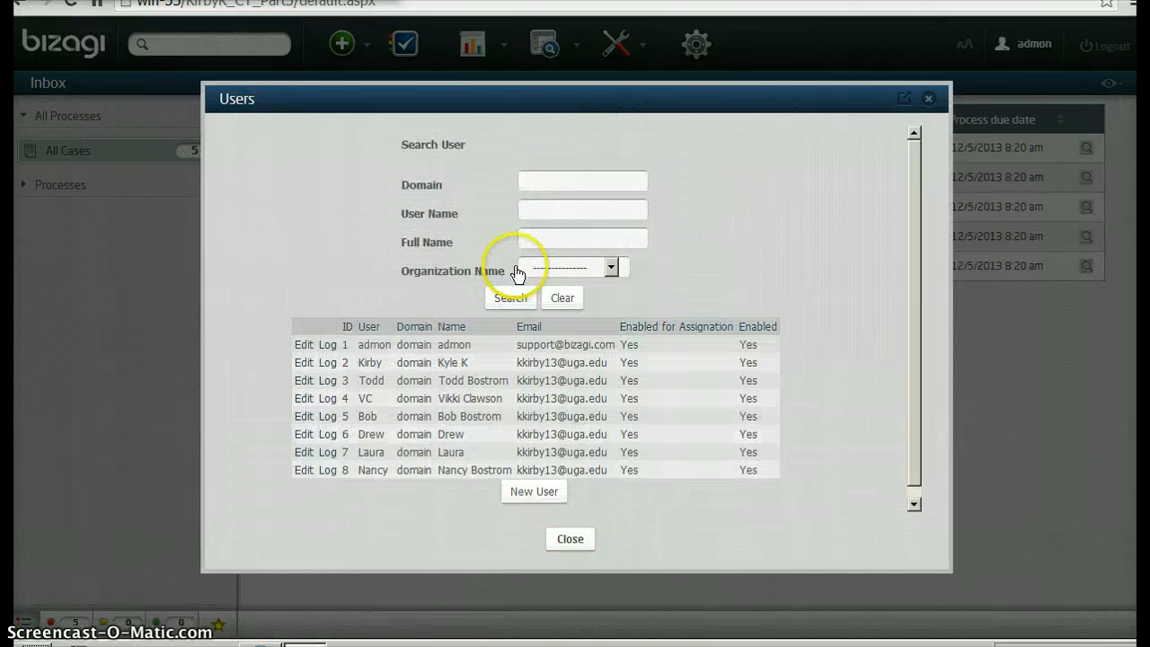
Review the third listed user's organization, position, area, boss and assigned roles, and close the record
click(304, 380)
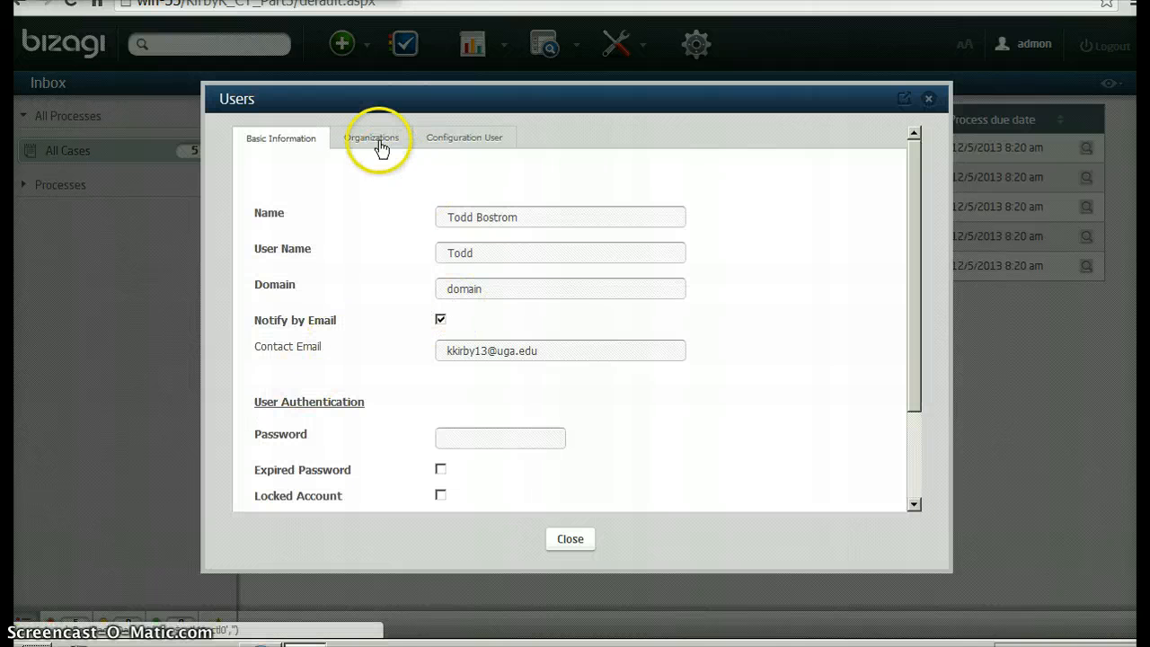
click(381, 144)
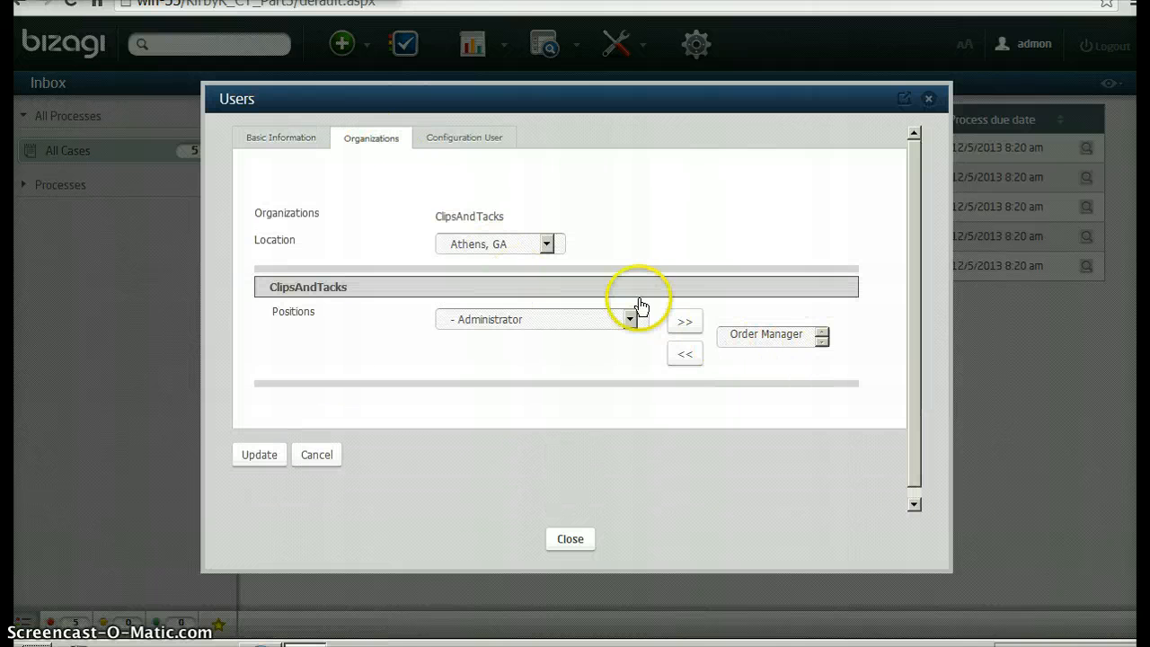
click(440, 144)
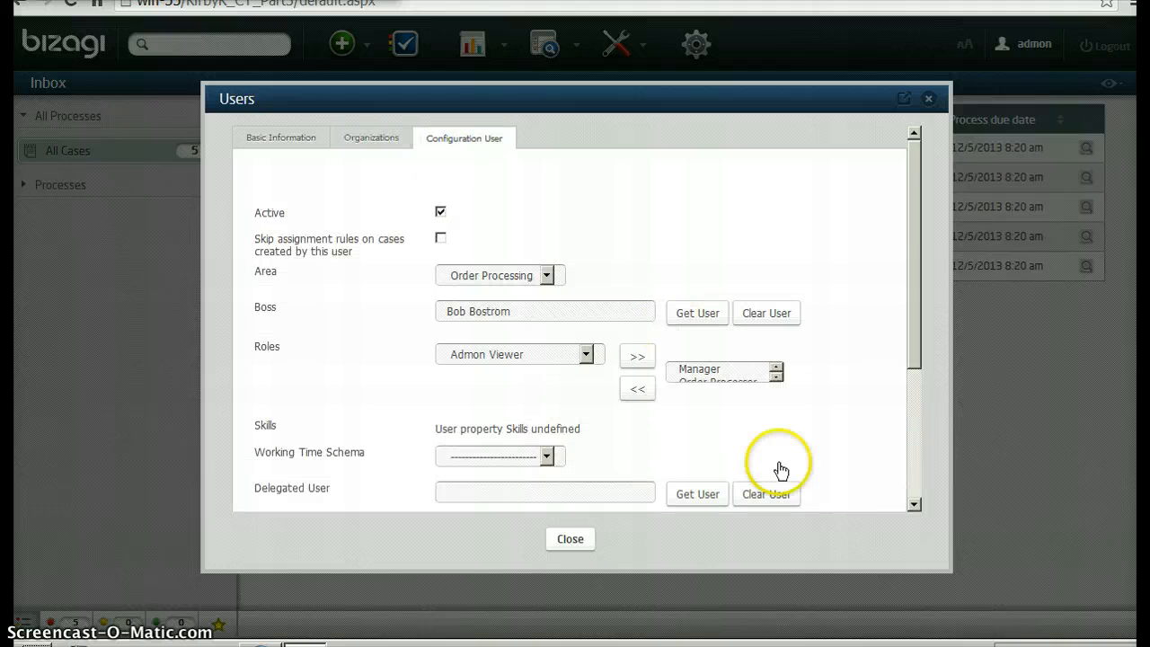
click(913, 506)
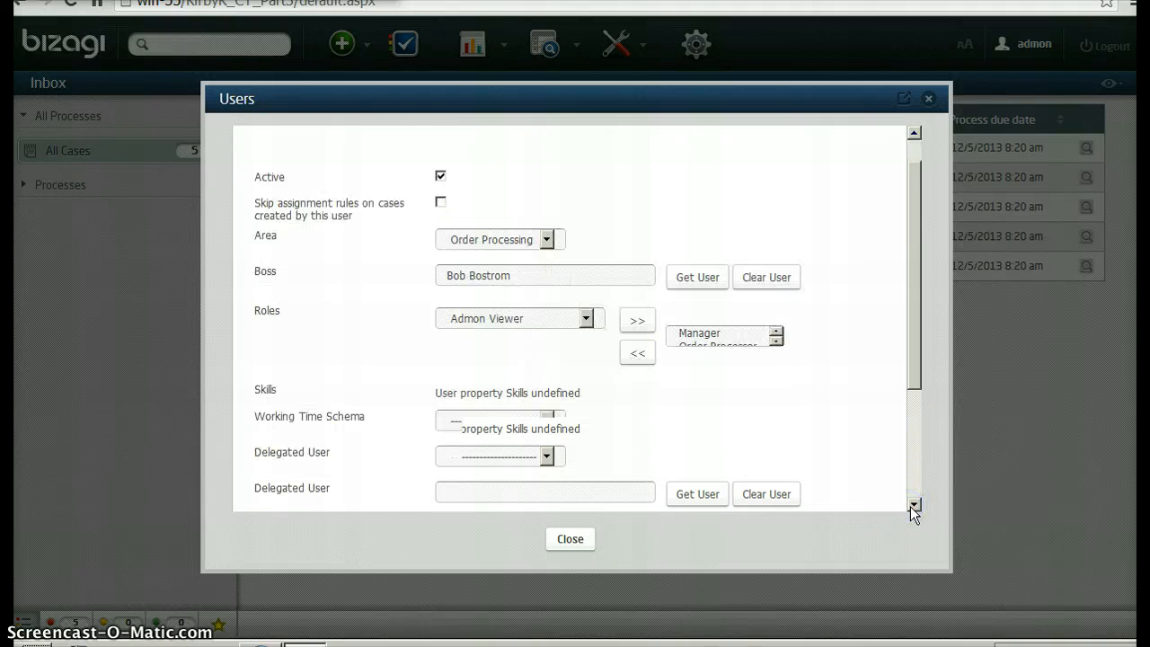
click(912, 506)
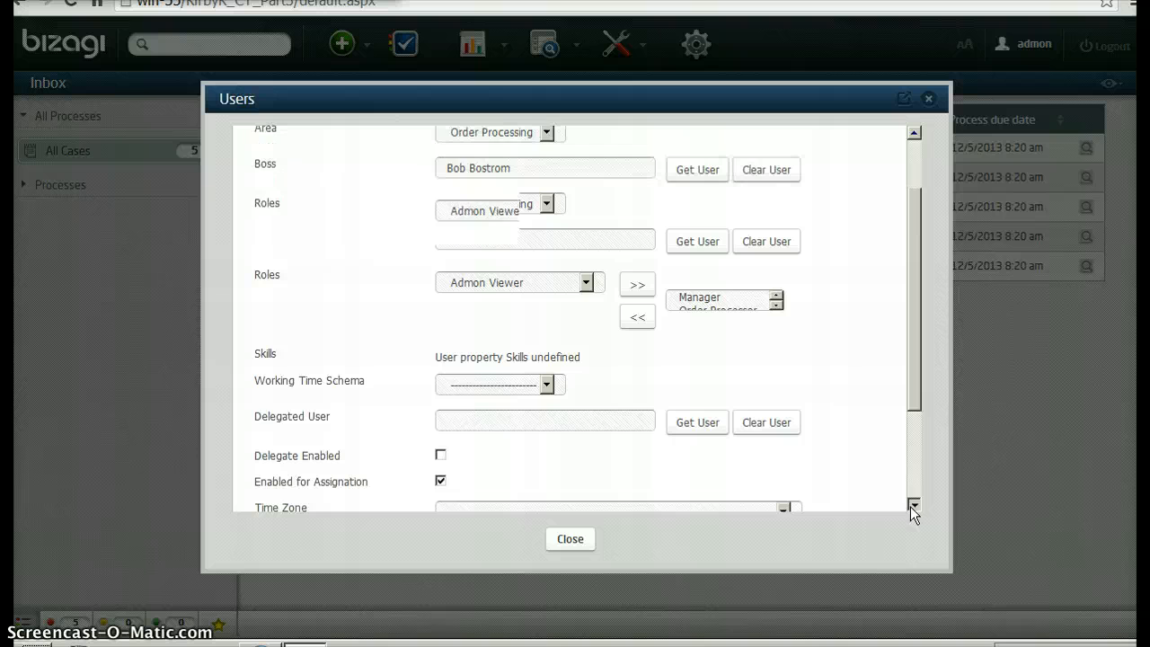
click(912, 506)
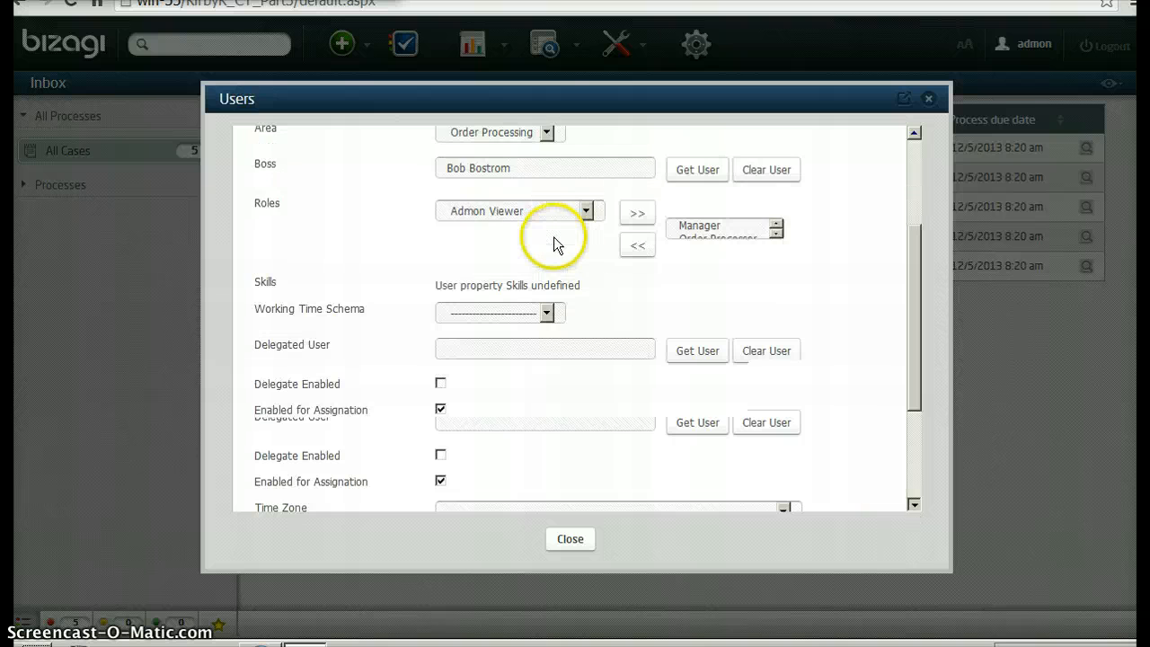
click(913, 132)
click(697, 226)
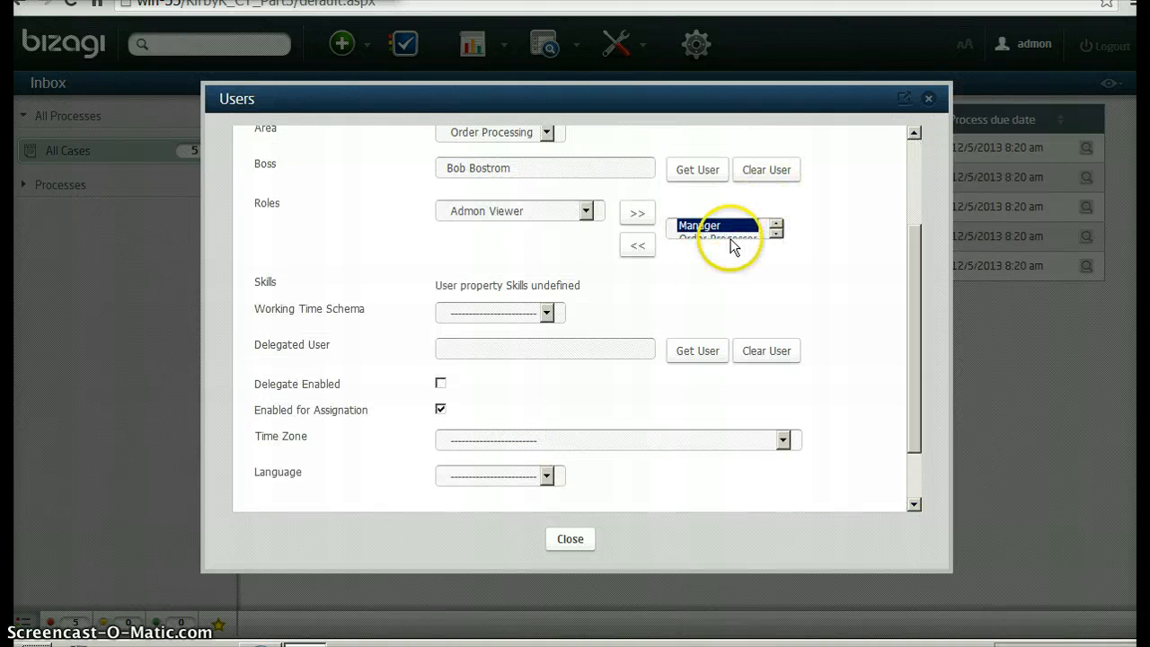
click(721, 229)
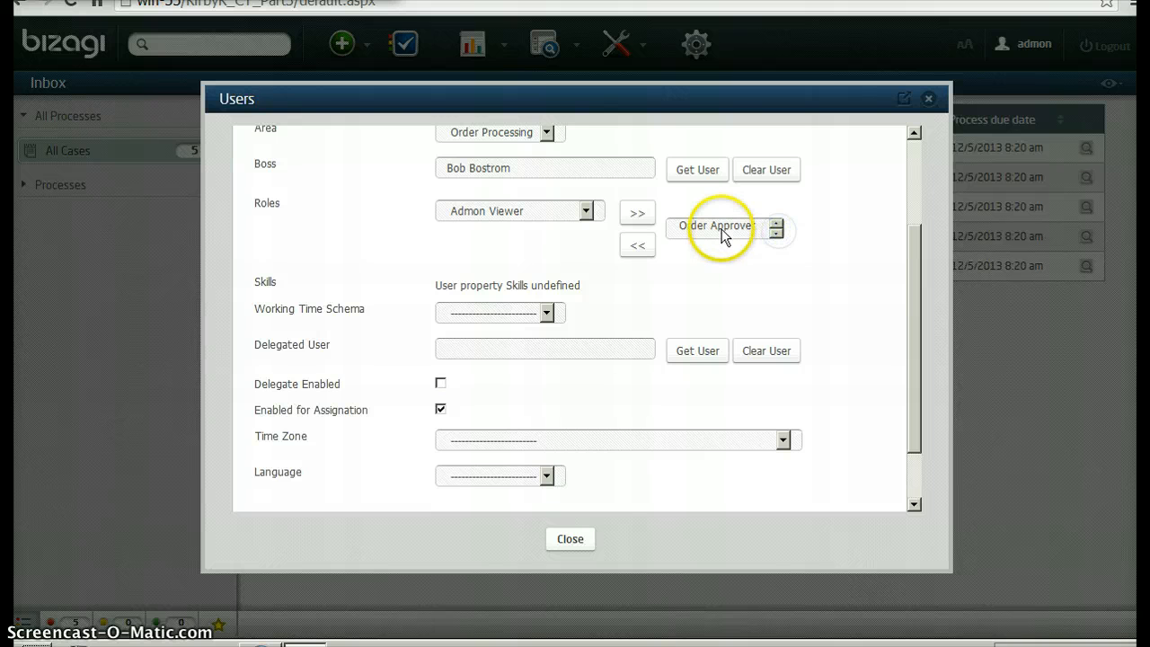
click(573, 539)
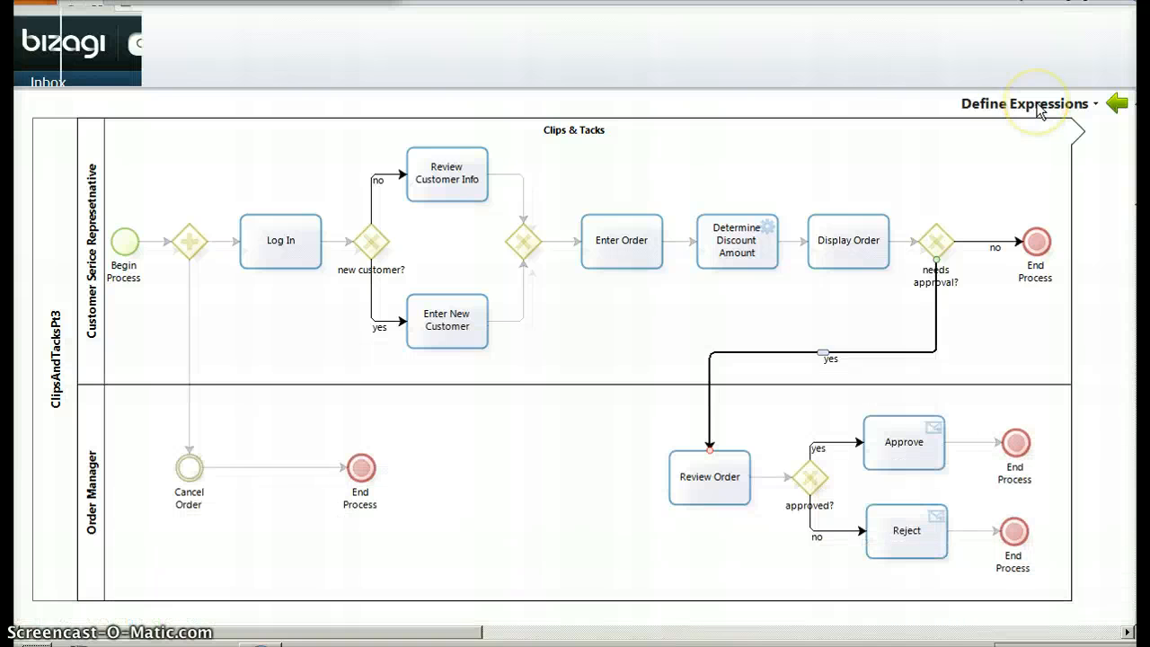
Switch the process wizard in Bizagi Studio to Performers and review the assignment conditions of the Log In task
click(1046, 105)
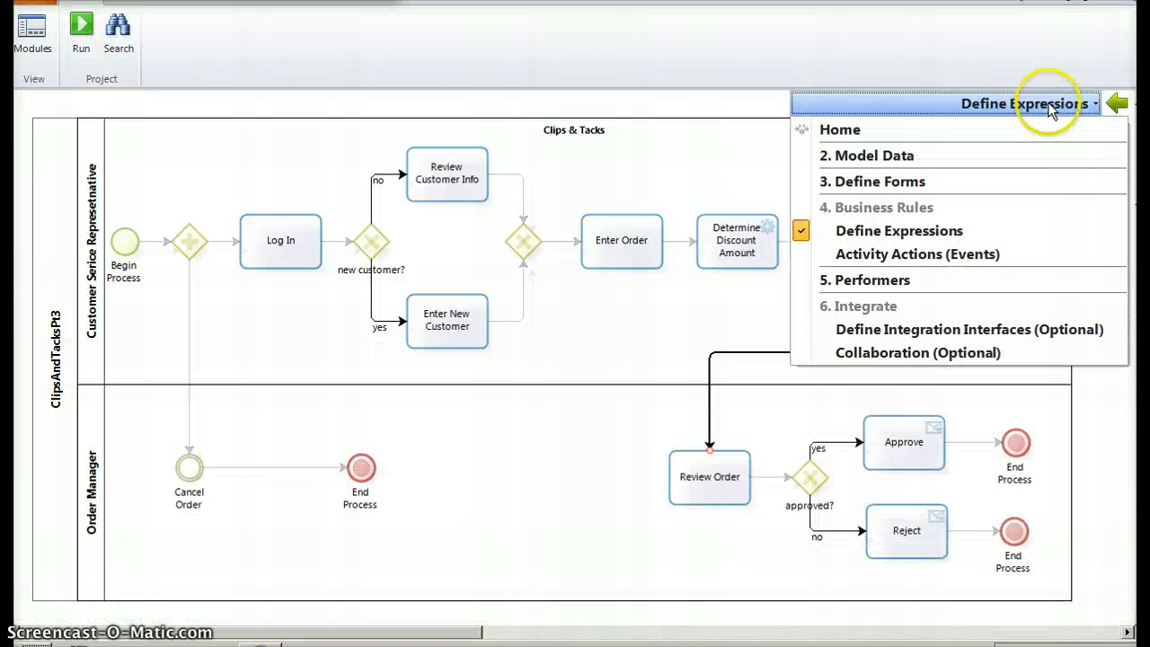
click(854, 279)
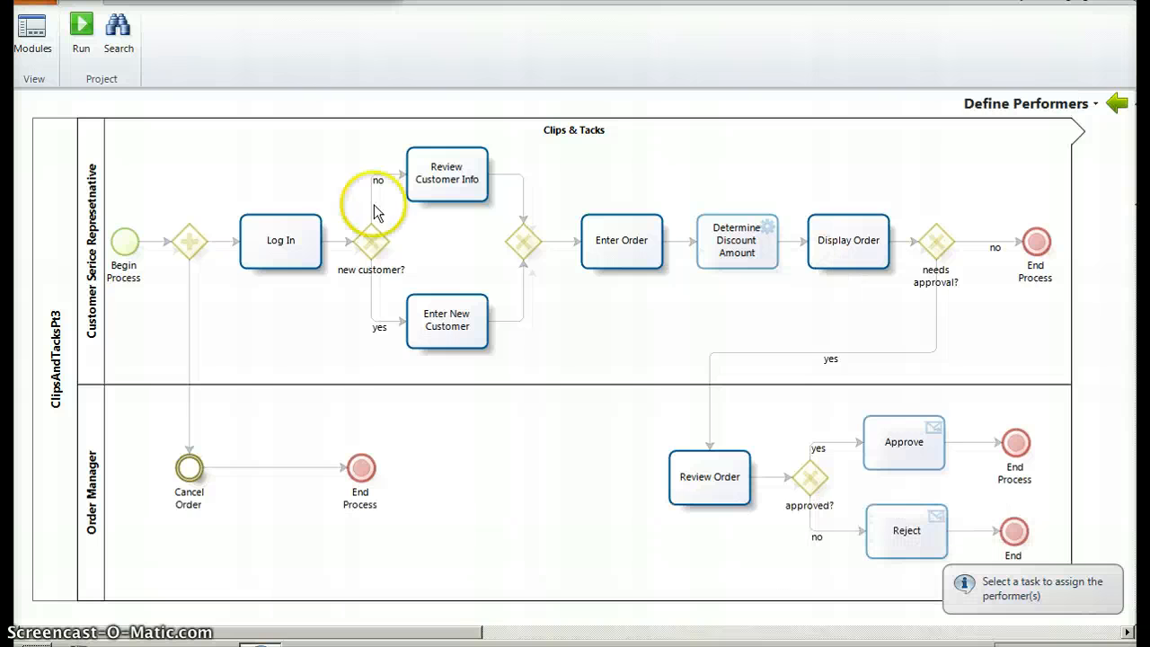
click(270, 245)
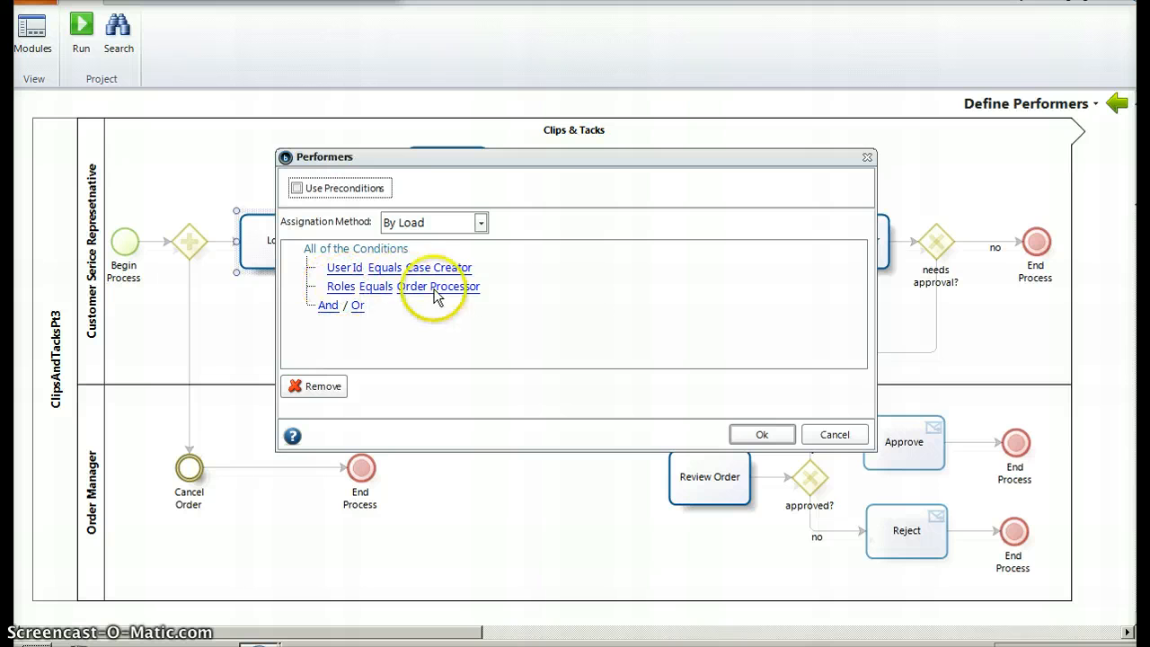
drag(518, 159, 594, 158)
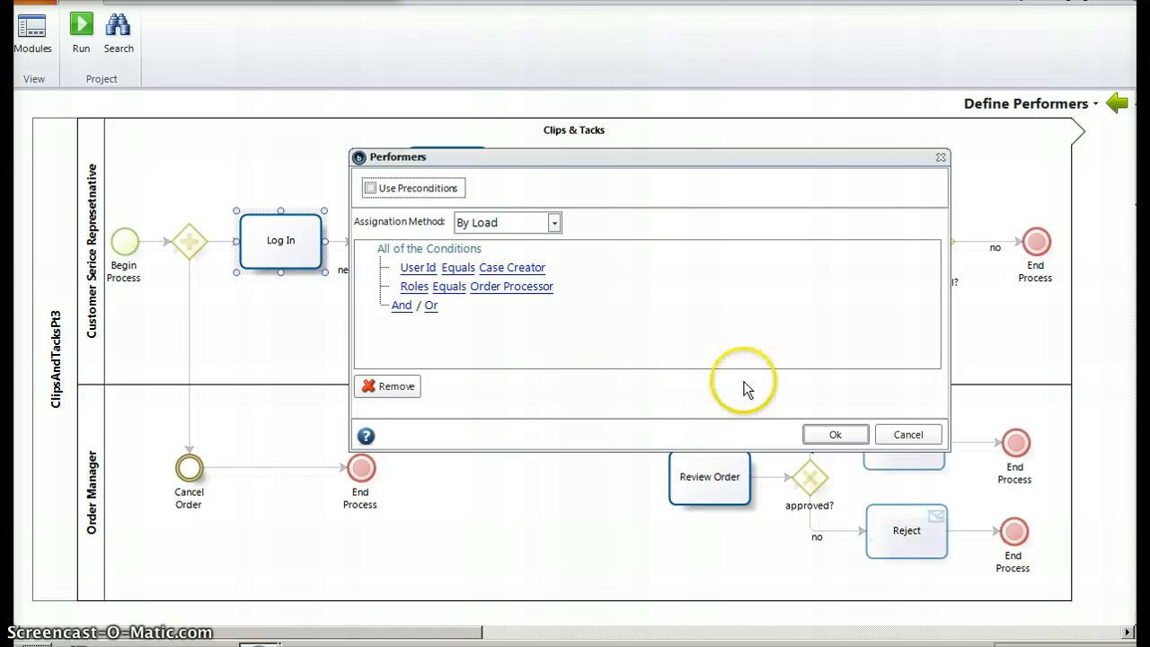
click(836, 435)
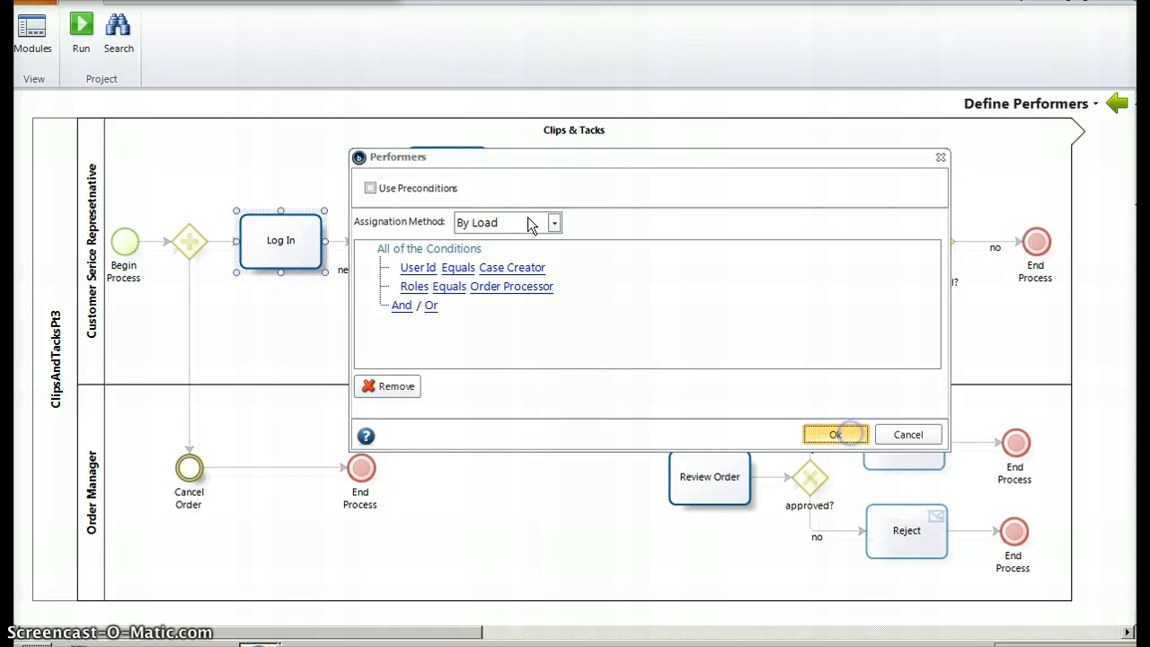
Check the performer conditions of the Review Customer Info and Enter New Customer tasks without changing them
click(446, 180)
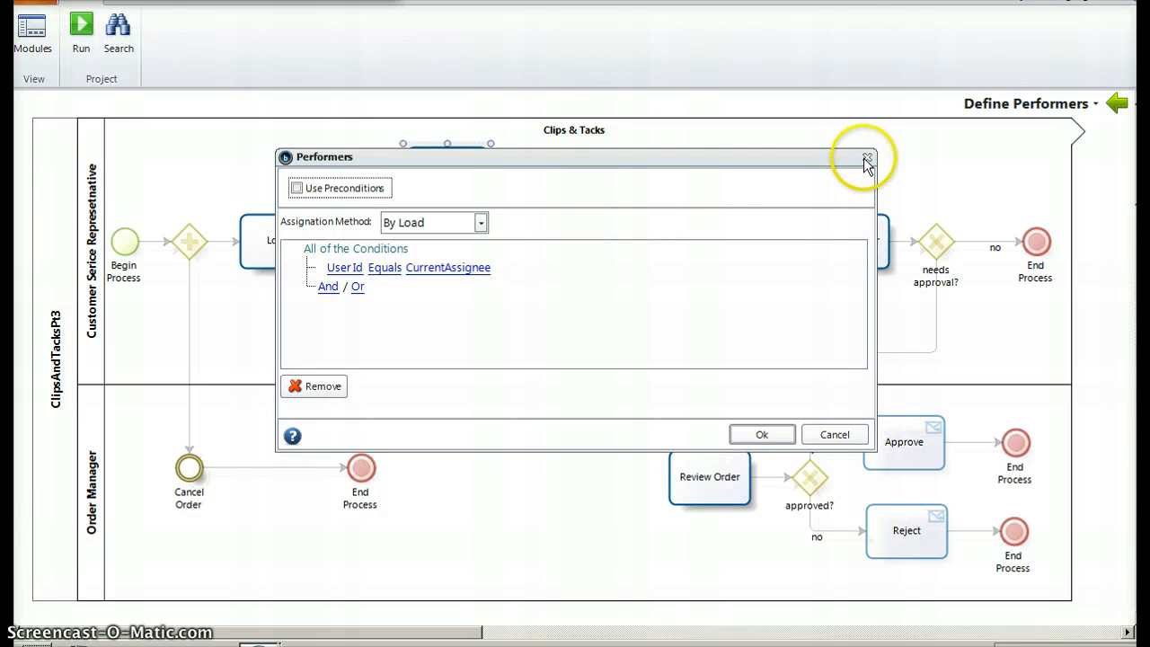
click(867, 160)
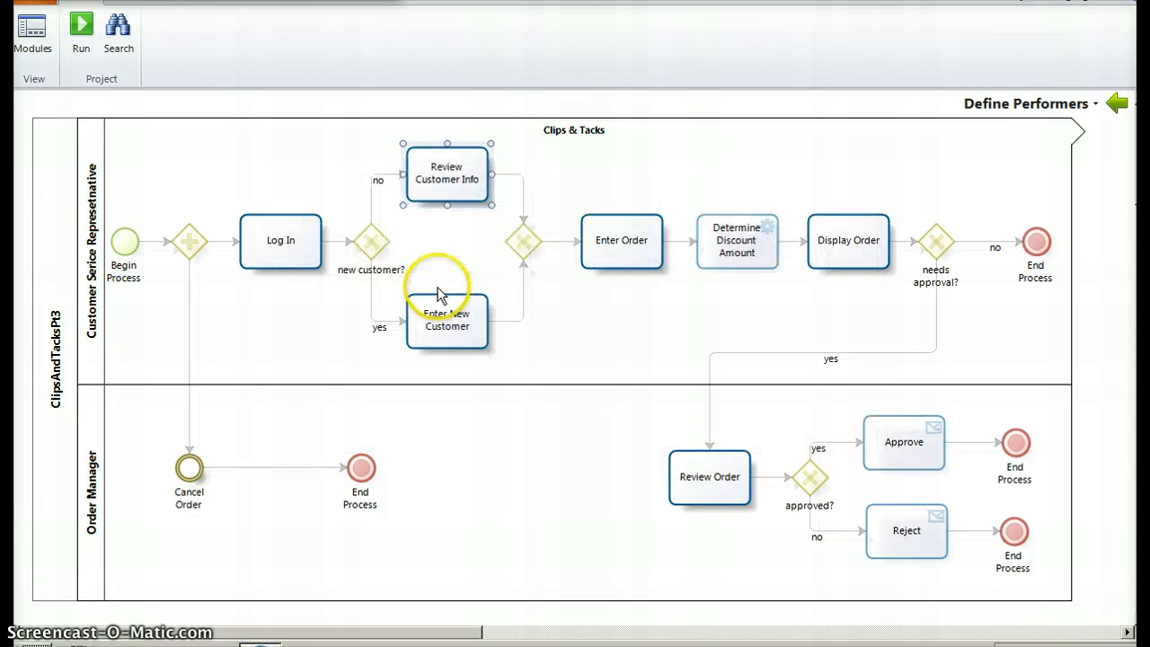
click(443, 322)
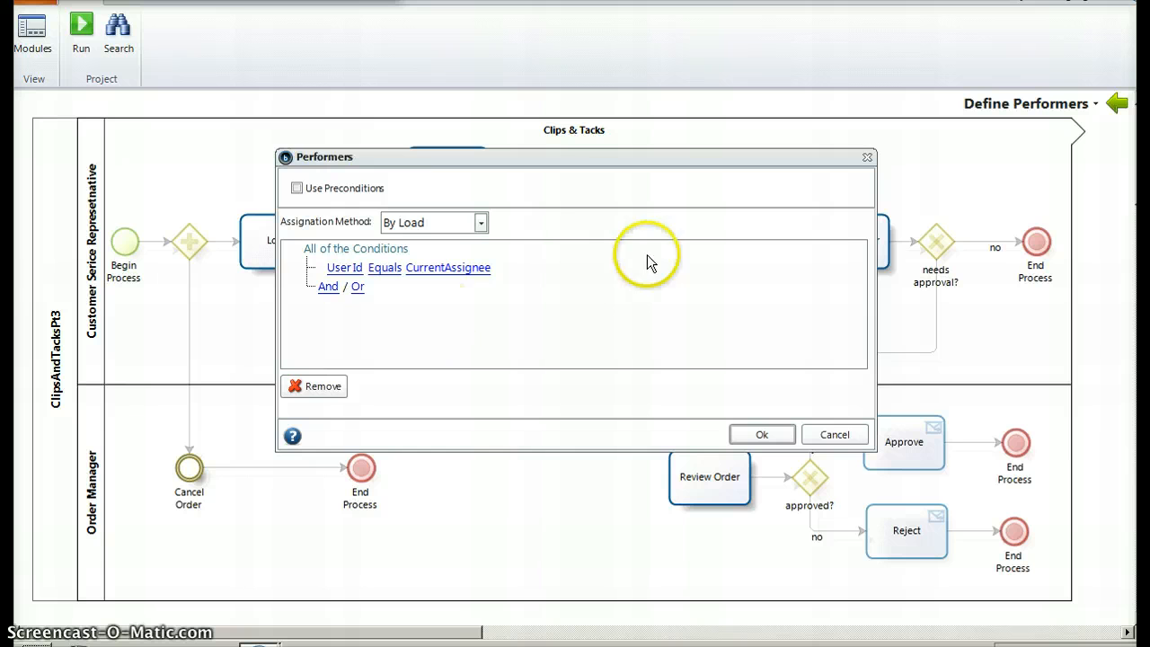
click(835, 435)
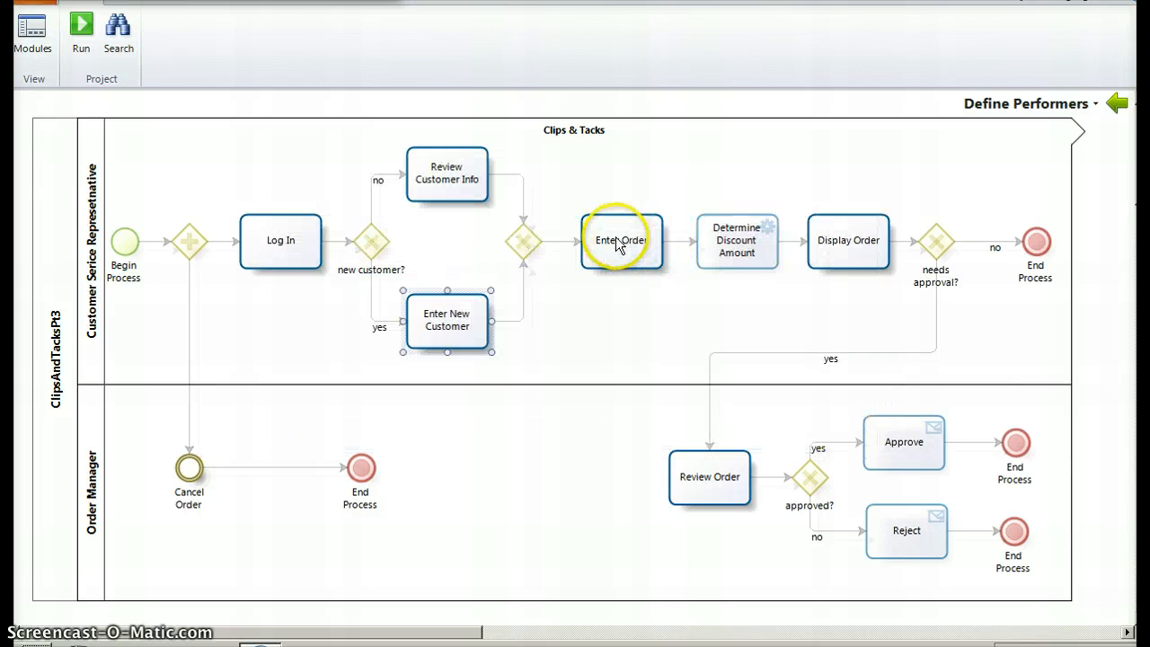
Check the performer conditions of the Enter Order and Display Order tasks without changing them
click(620, 241)
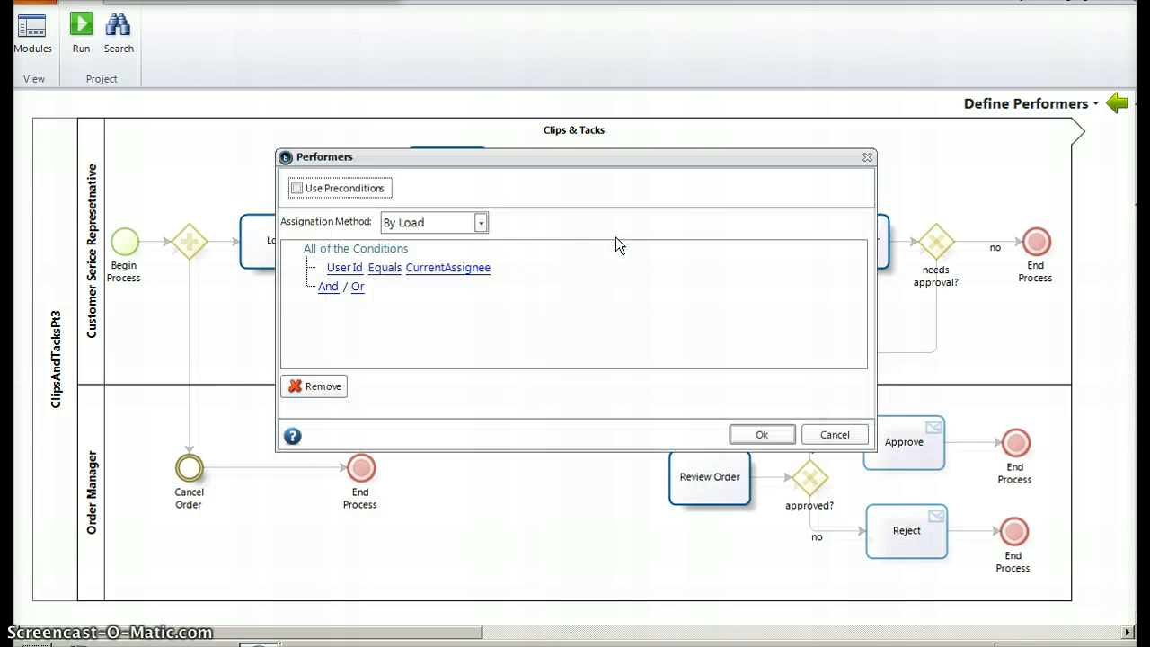
click(814, 431)
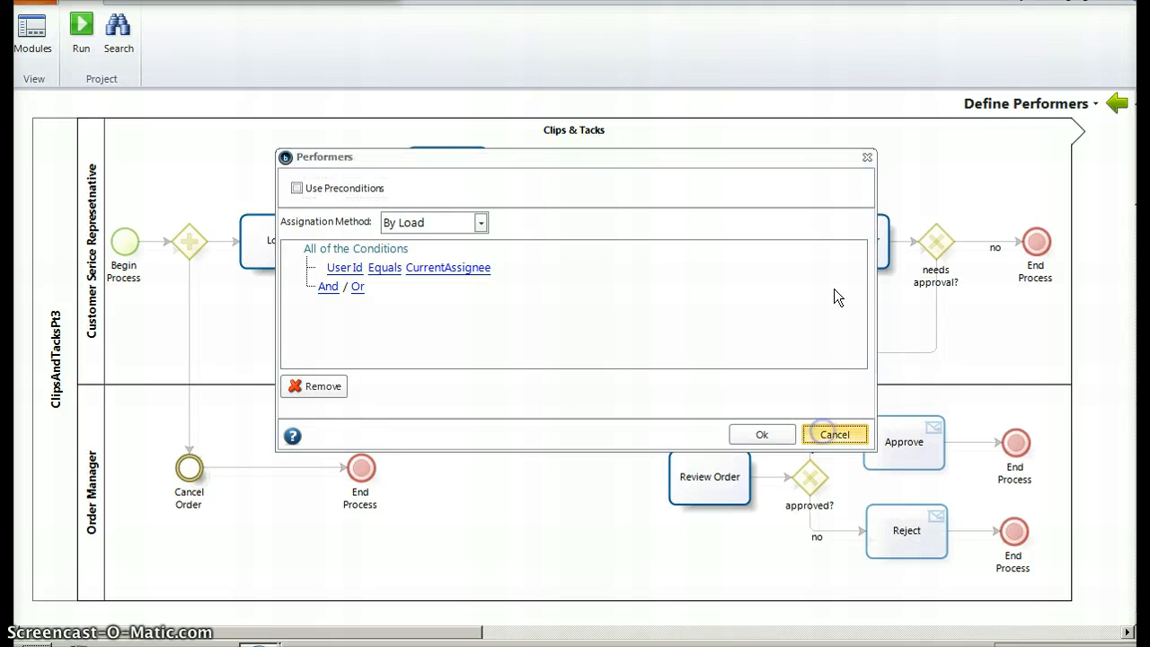
click(834, 254)
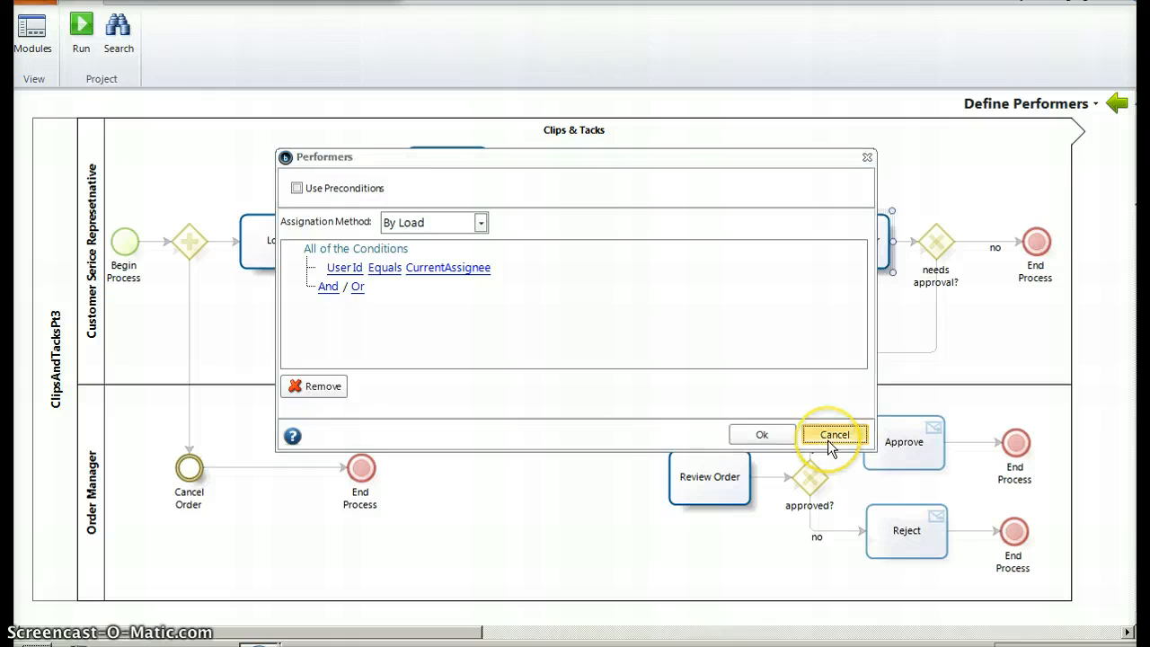
click(830, 436)
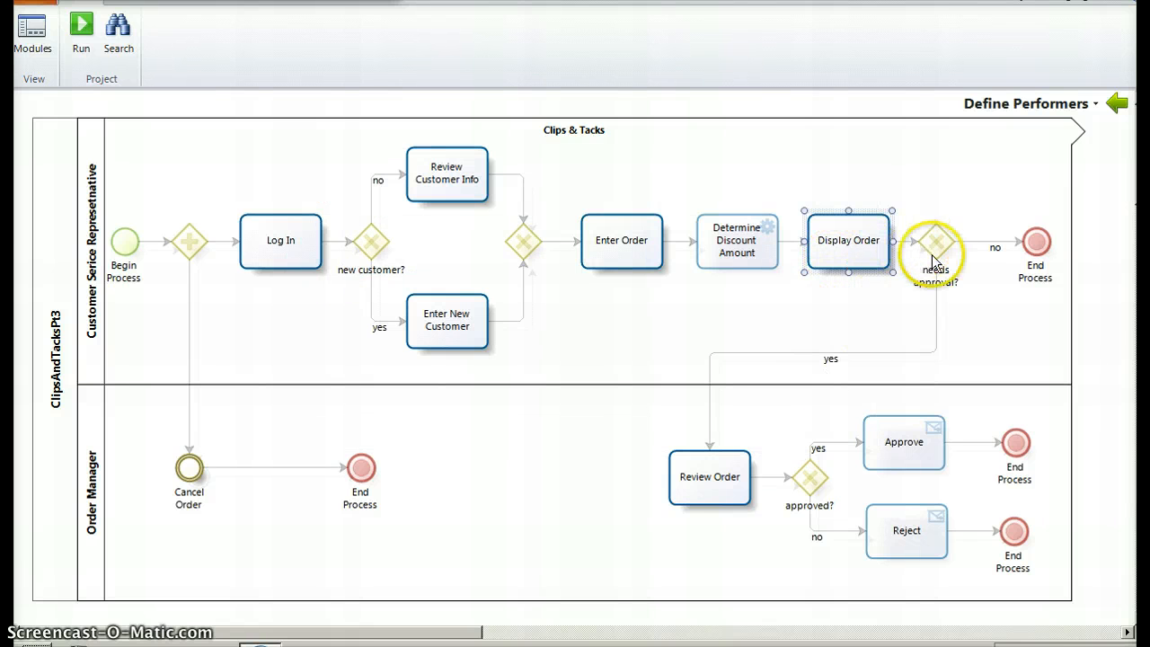
Check the performer conditions of the Review Order task and the Cancel Order event without changing them
click(725, 490)
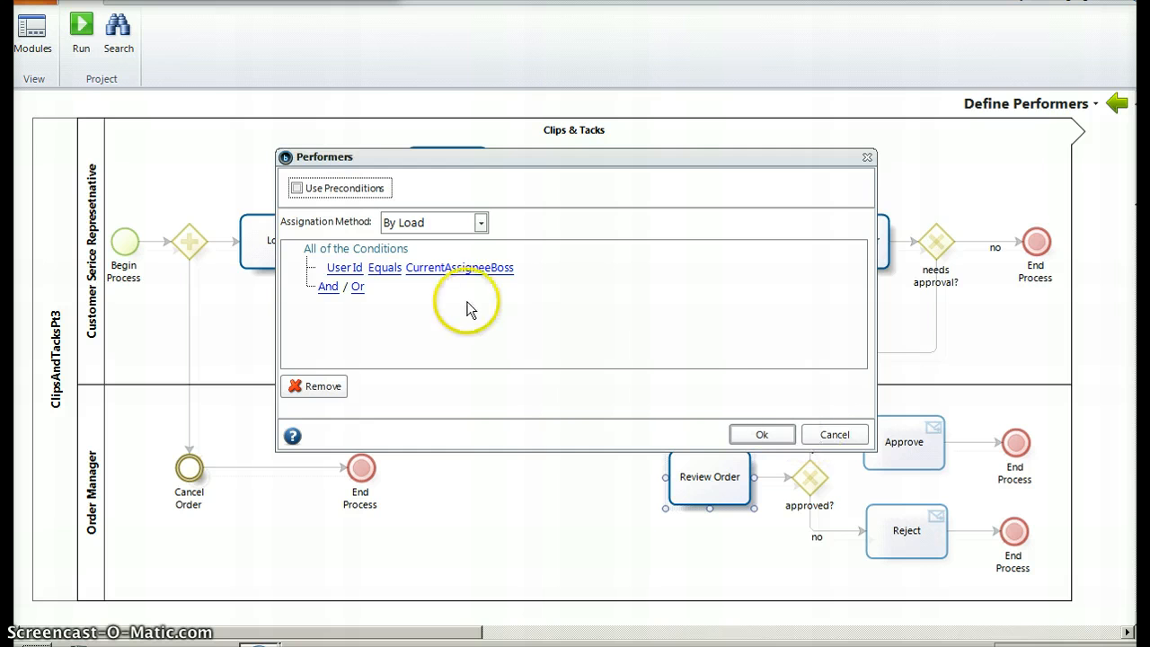
click(821, 437)
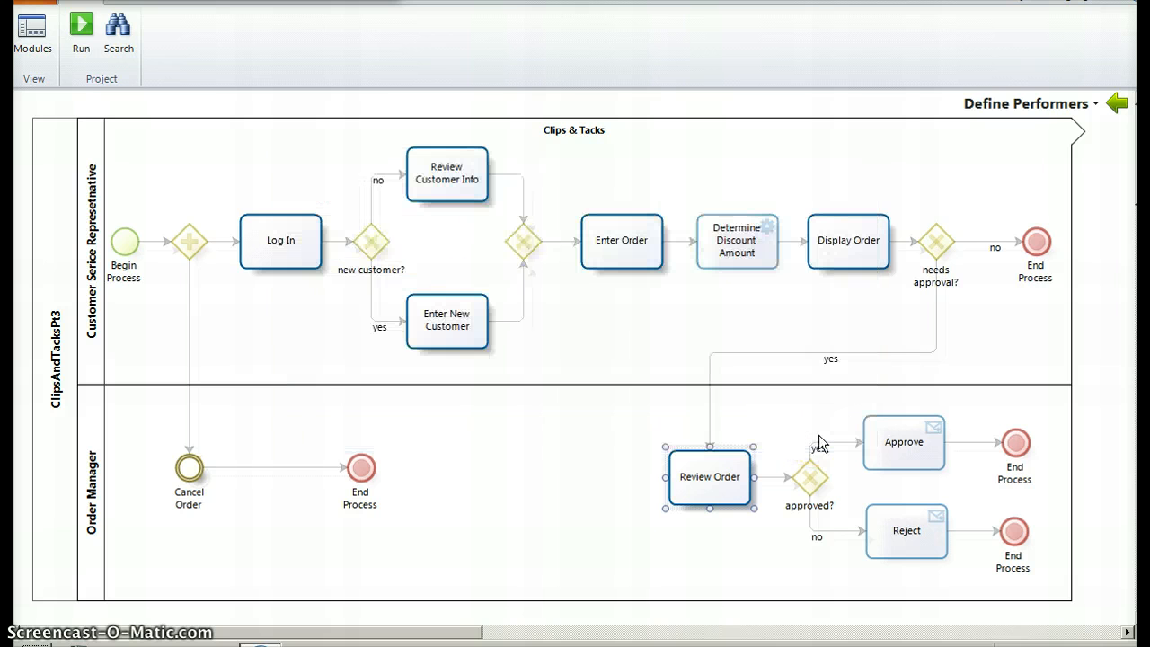
click(662, 334)
double_click(196, 471)
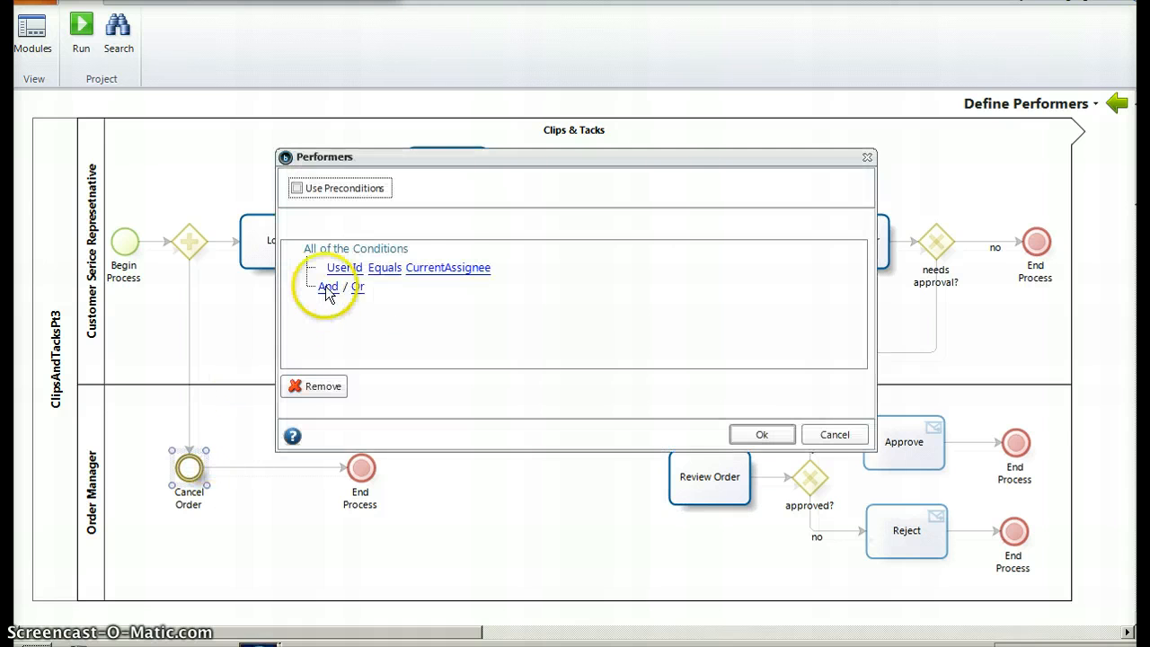
click(832, 439)
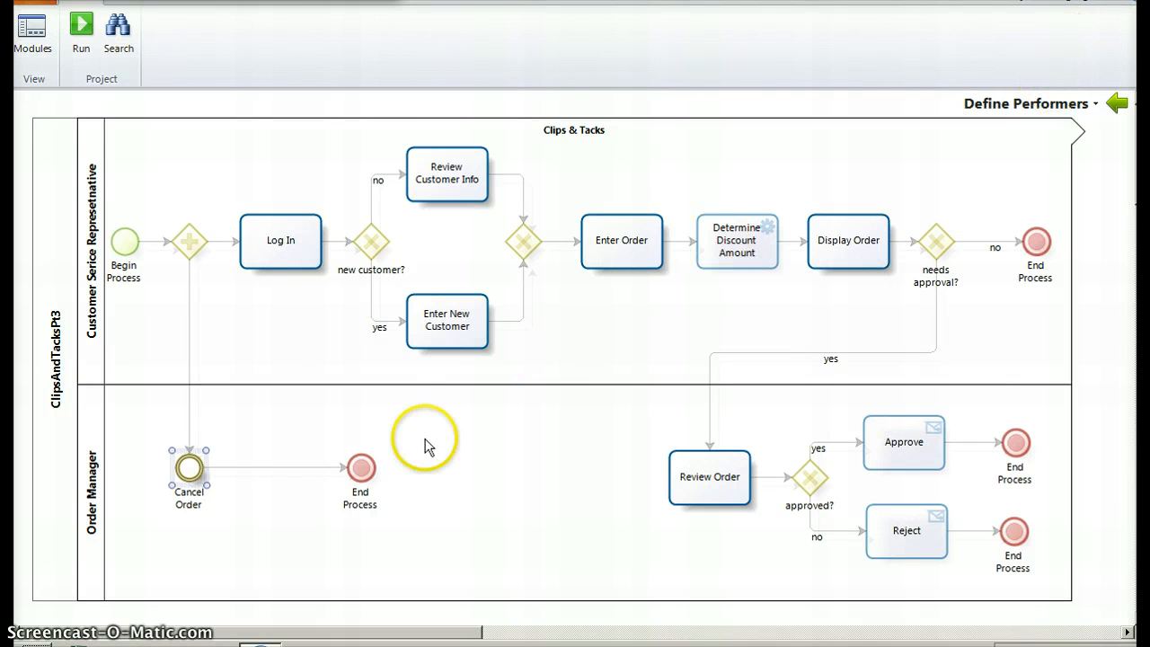
Run the project, log in to the work portal as admon and open the Sensors report
click(79, 38)
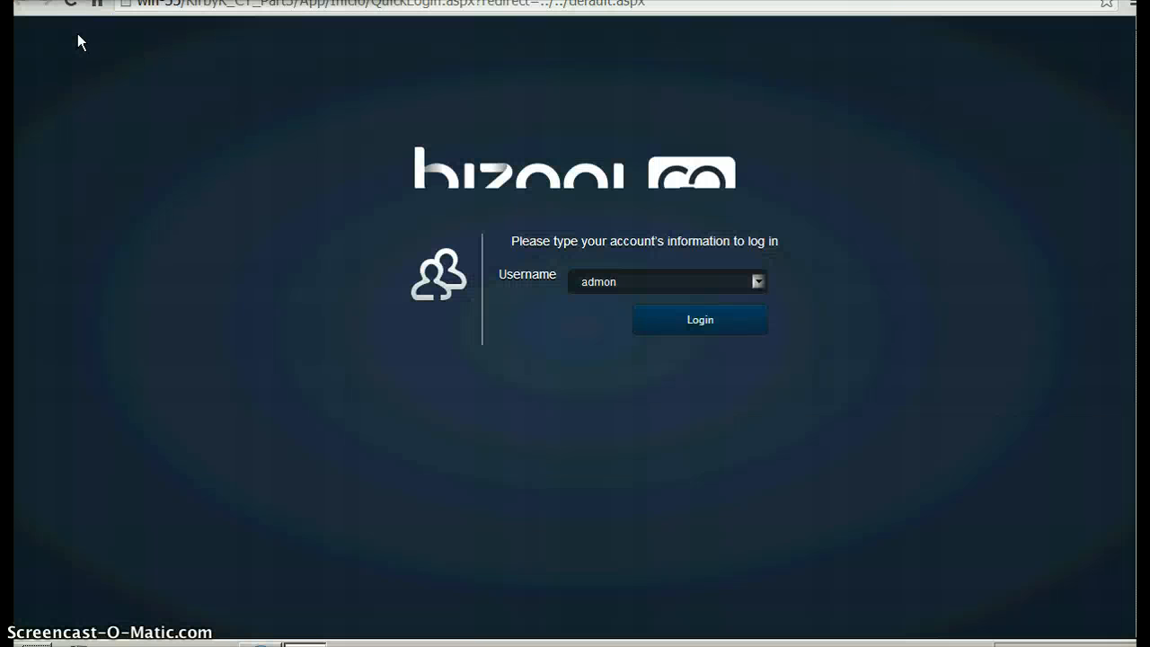
click(722, 334)
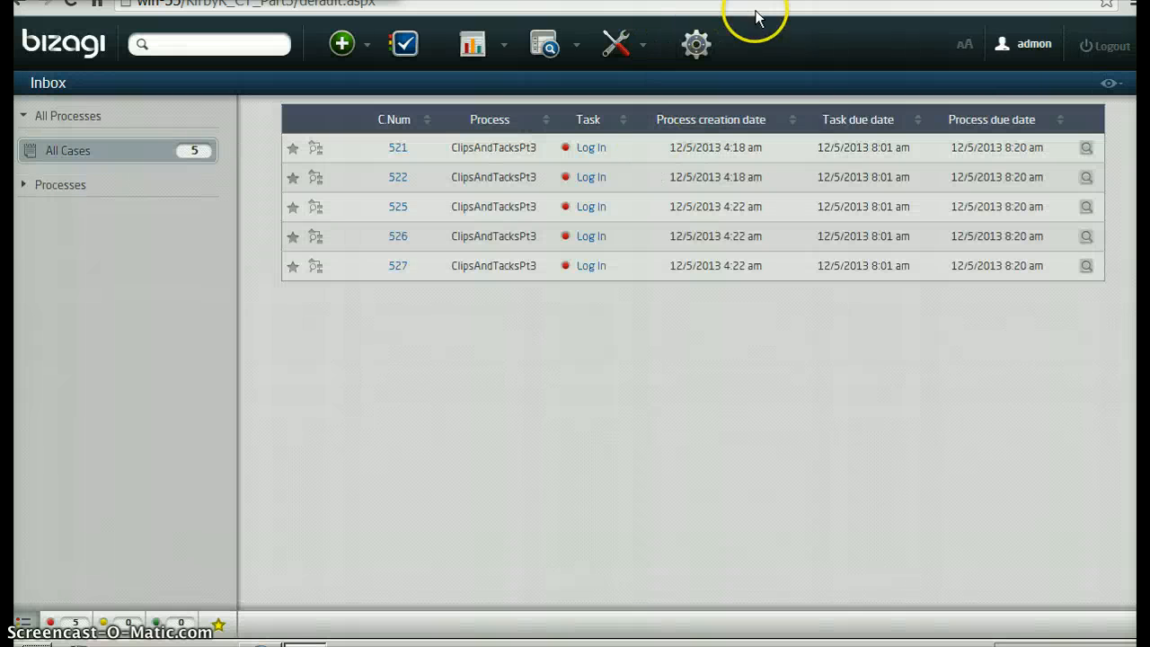
click(500, 39)
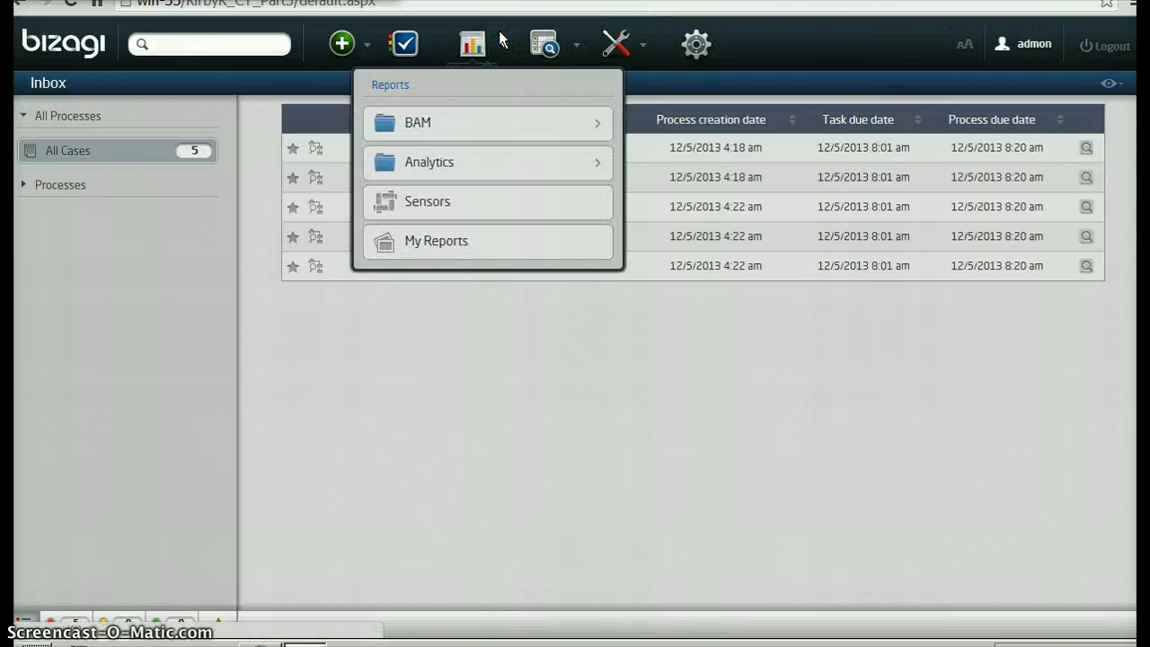
click(453, 209)
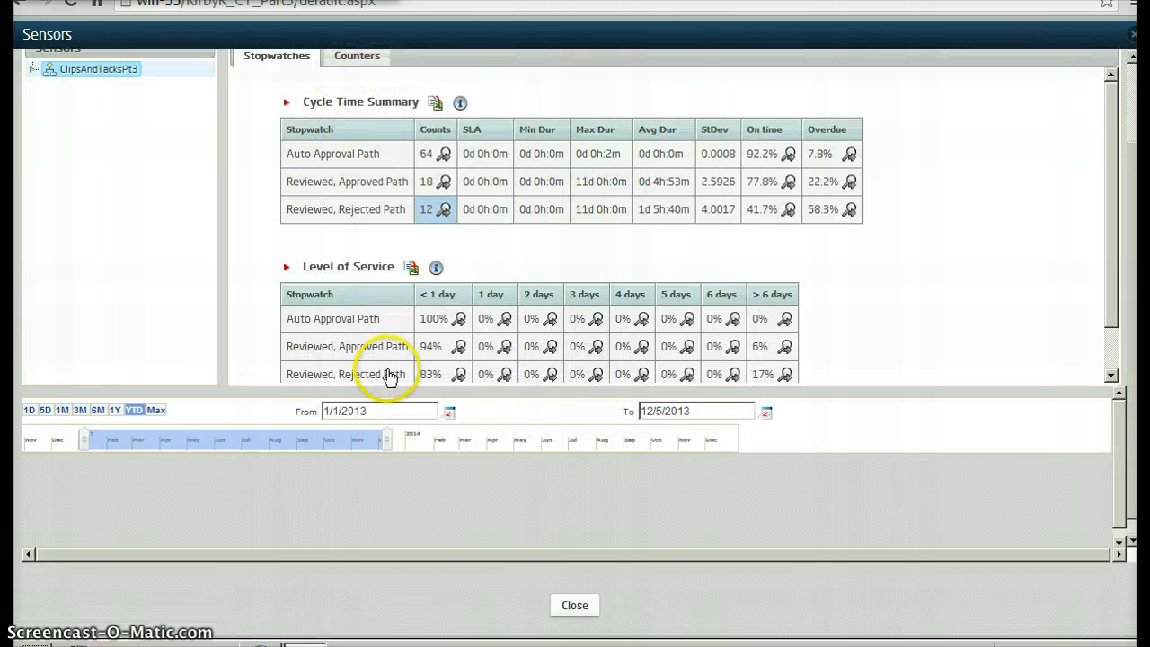
Set the start date of the sensor report's time range to 12/5/2013
click(450, 414)
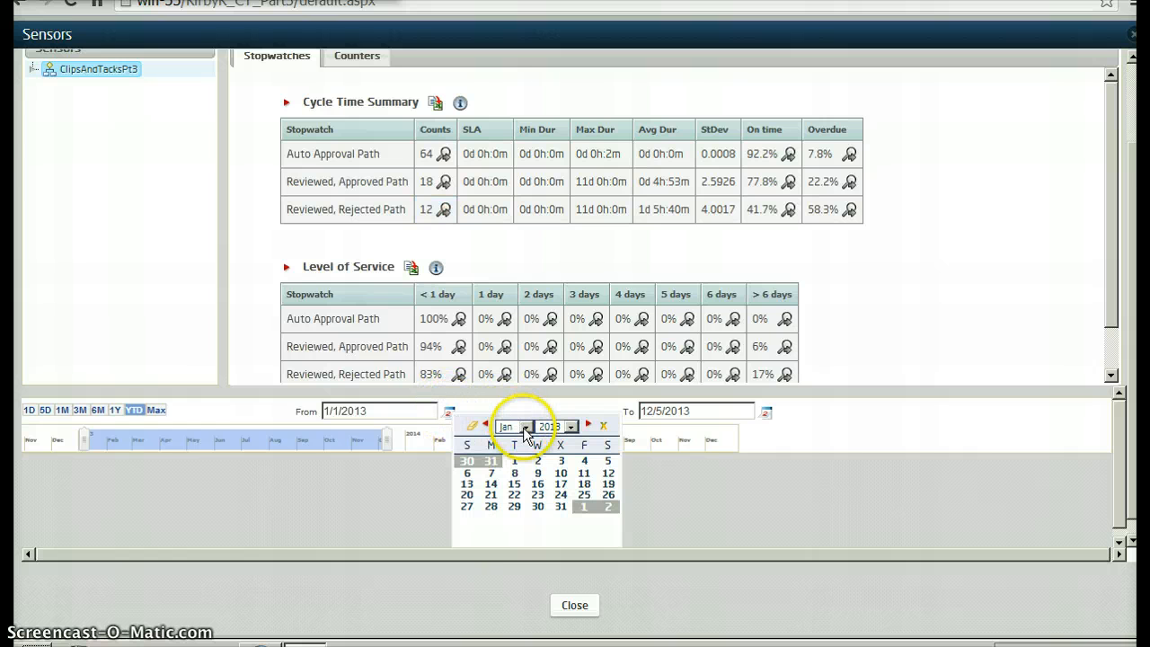
click(526, 428)
click(508, 556)
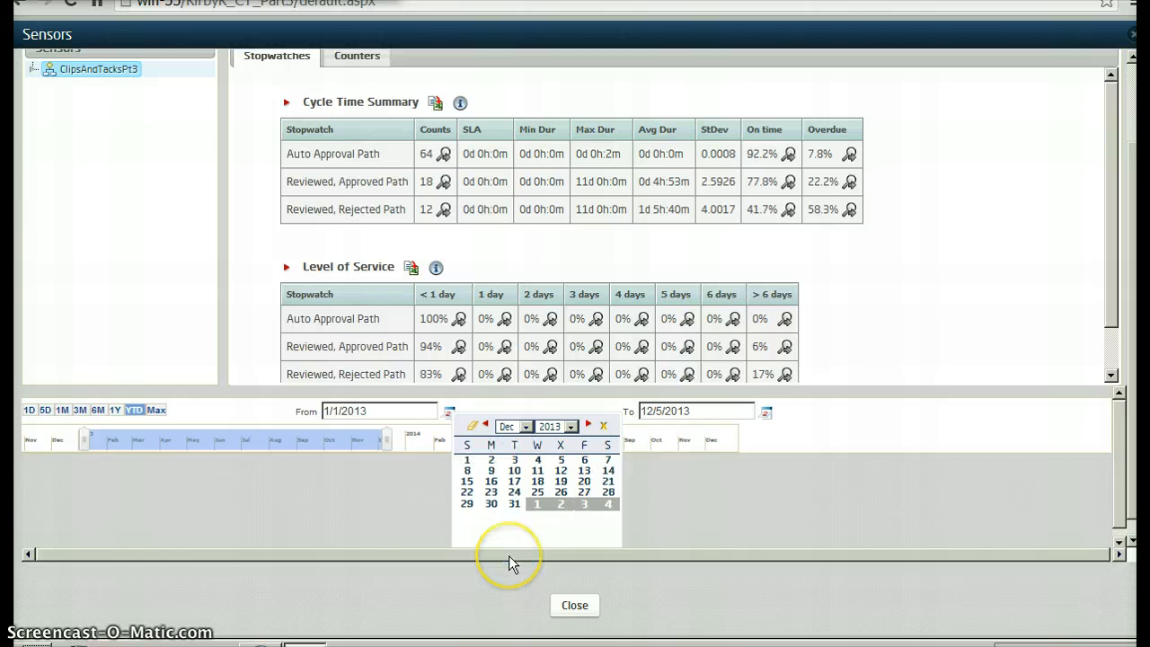
click(561, 460)
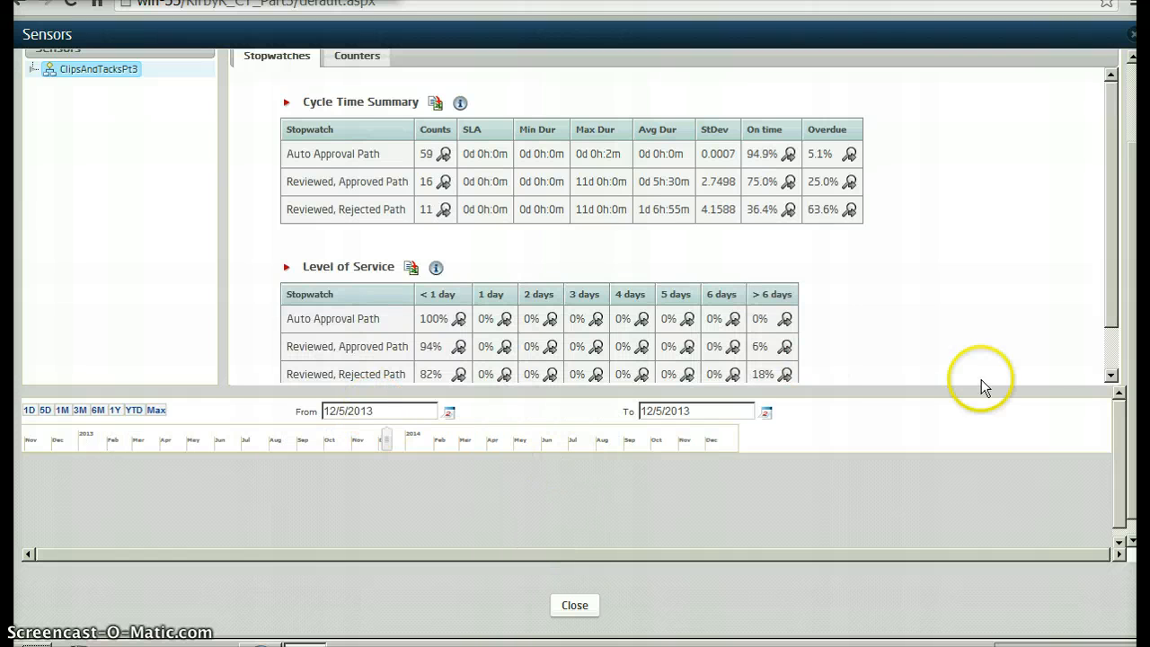
Review the stopwatches' cycle times and levels of service, and display the counters summary
drag(1110, 302, 1112, 325)
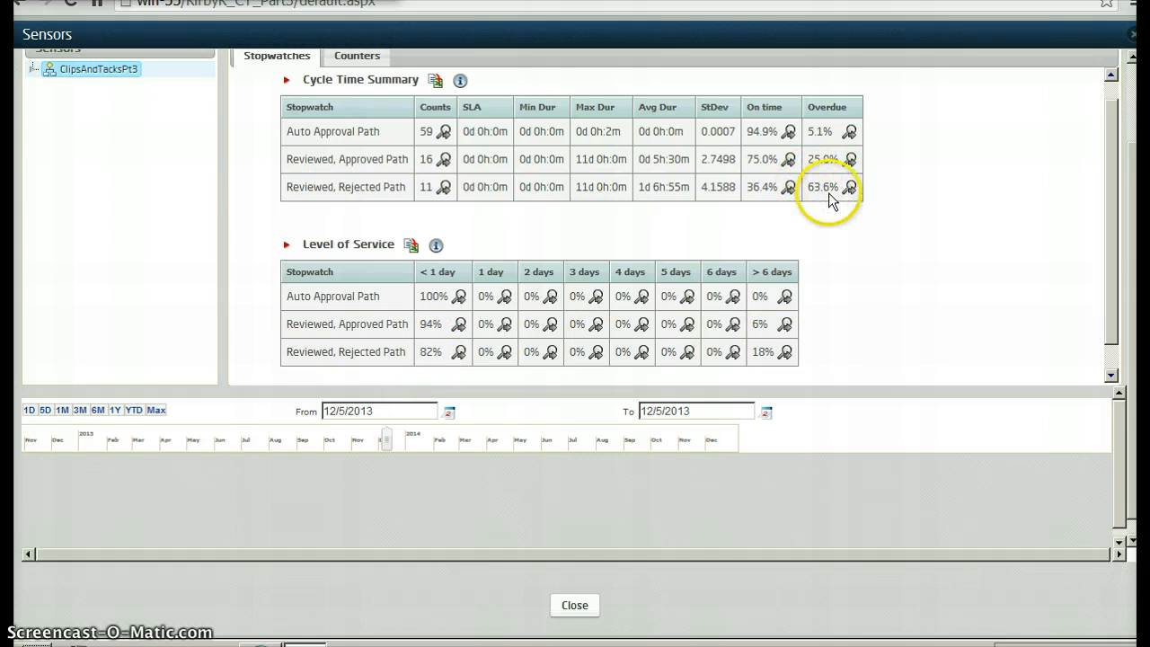
click(349, 58)
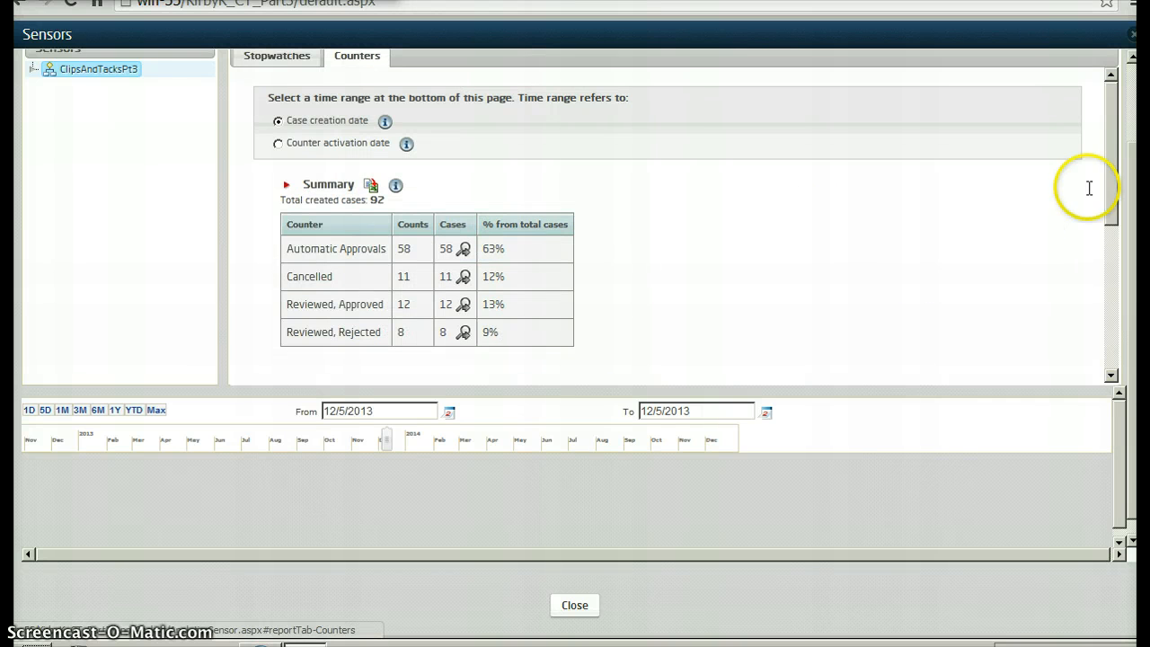
Examine the counts, cases and percentages in the counters summary, especially the Cancelled row
drag(1108, 169, 1111, 206)
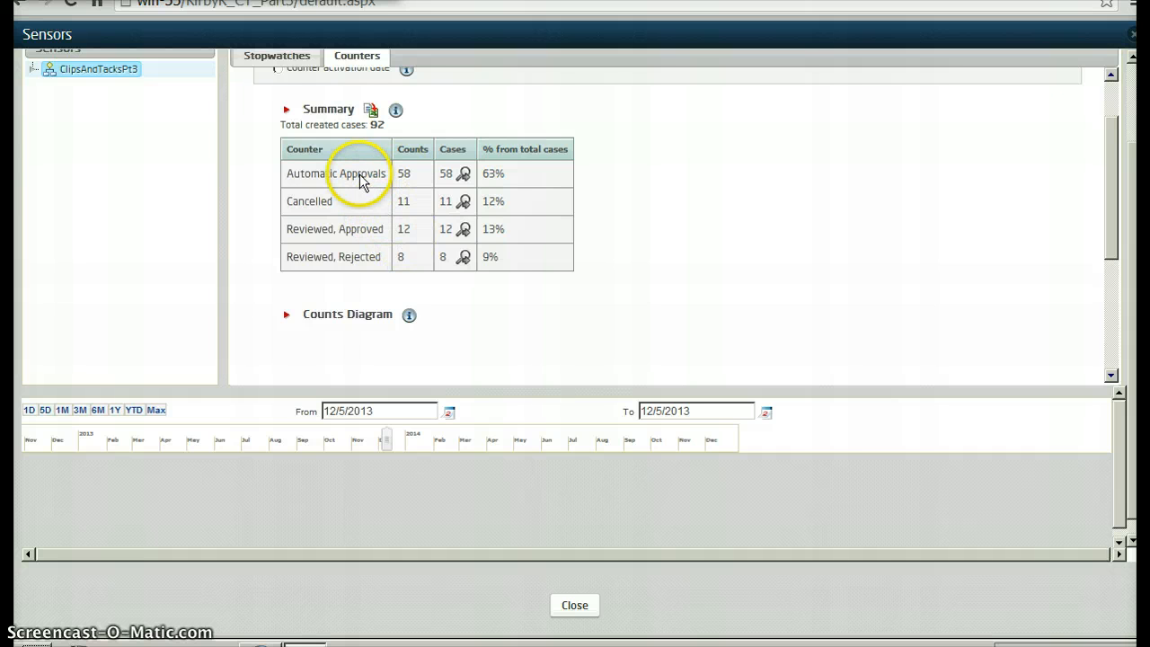
click(491, 203)
drag(342, 200, 328, 198)
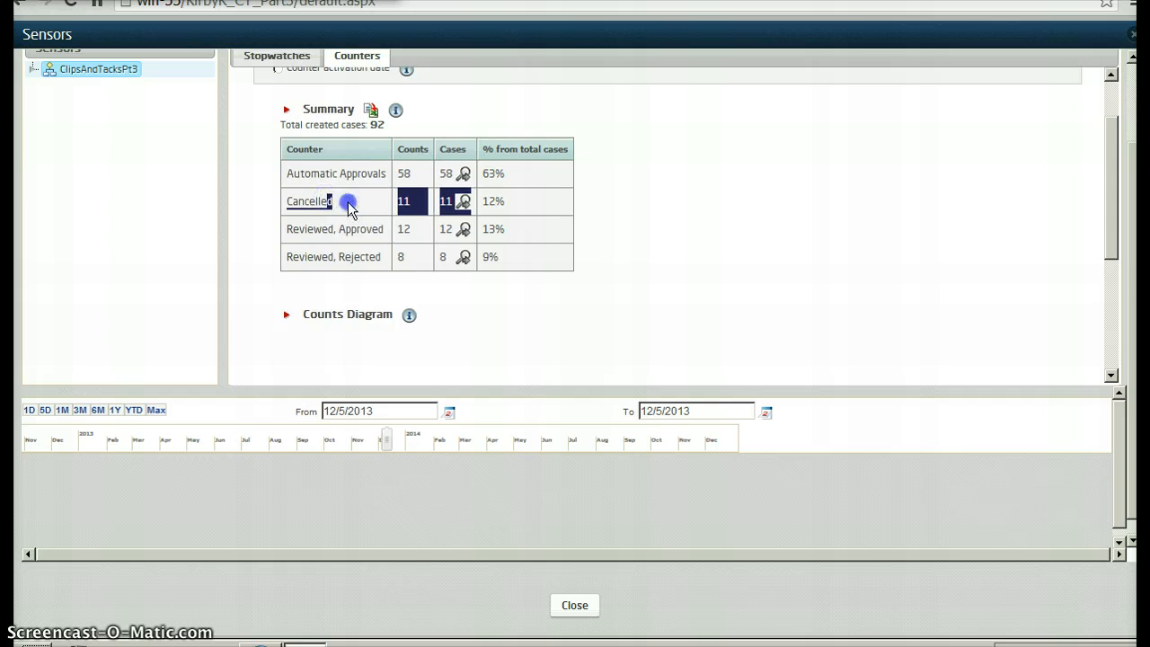
click(348, 201)
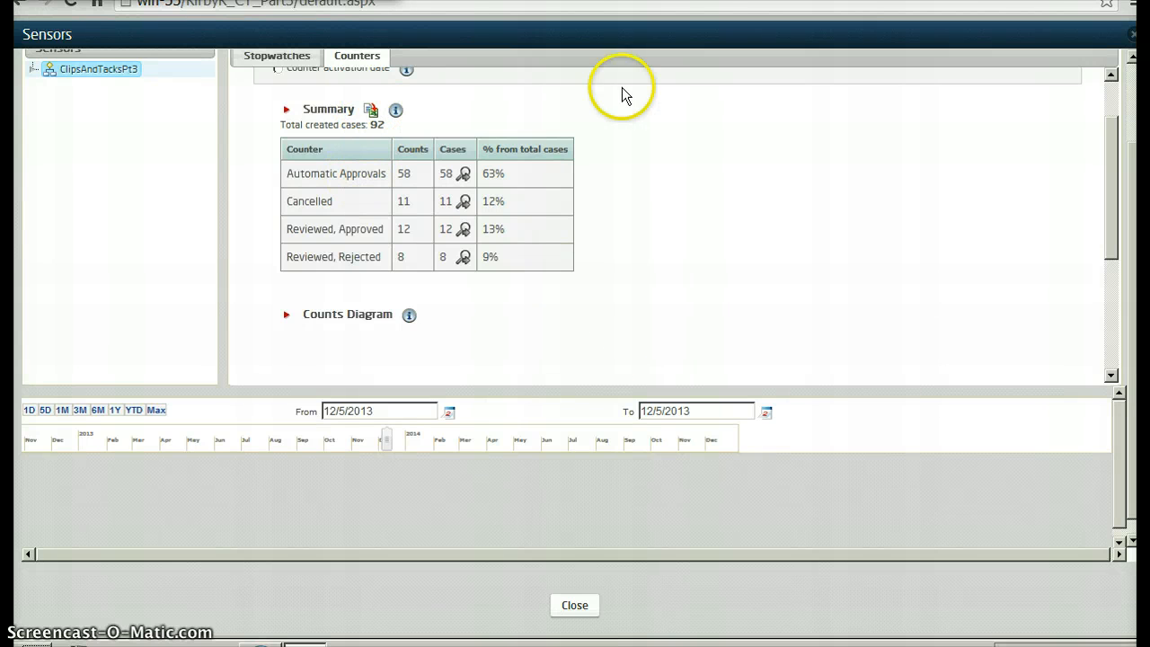
Switch to the CTPerformanceData.xlsx workbook in Excel, examine the Clips & Tacks metrics and KPIs, and return to the Sensors report
key(ctrl+Up)
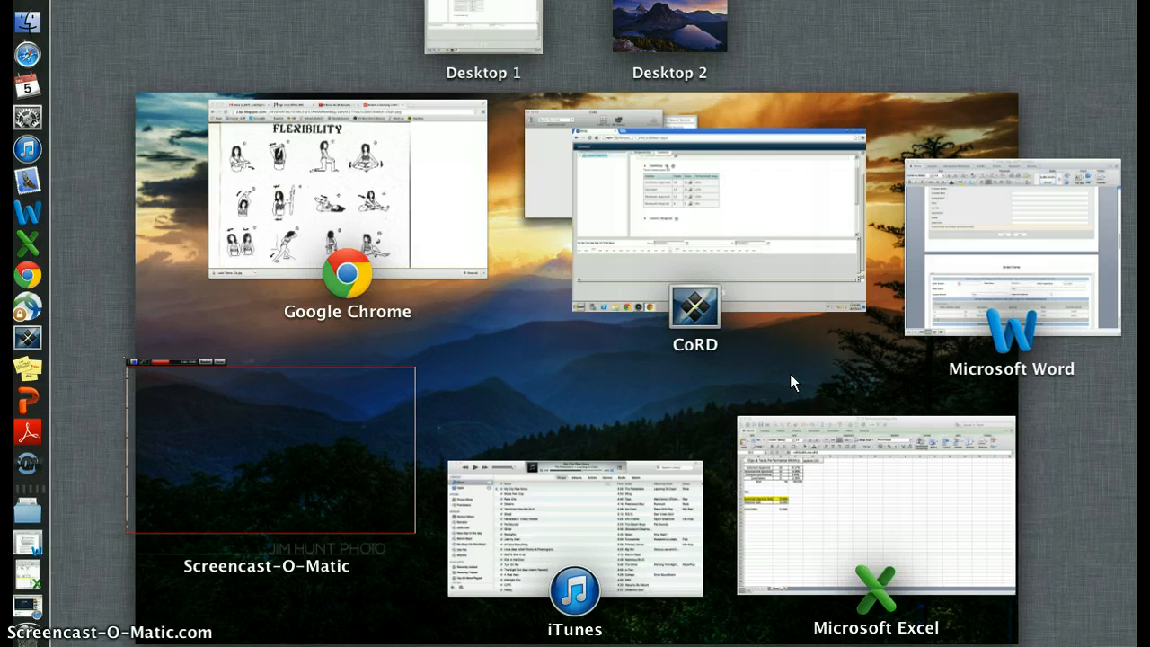
click(776, 472)
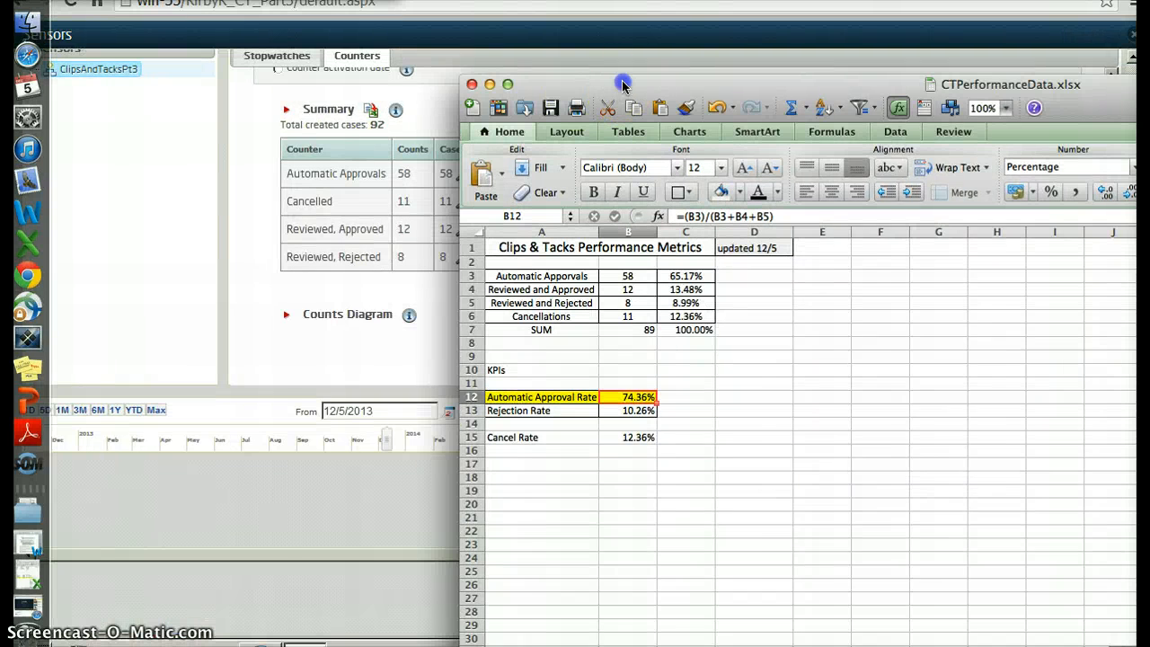
drag(623, 85, 719, 10)
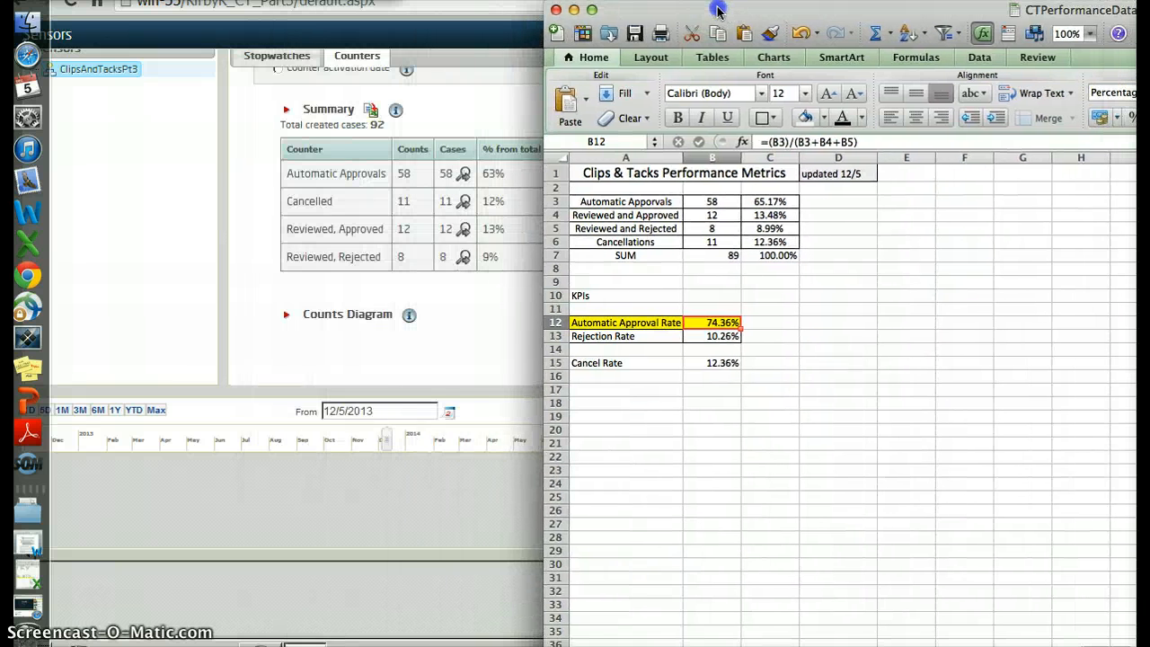
double_click(718, 11)
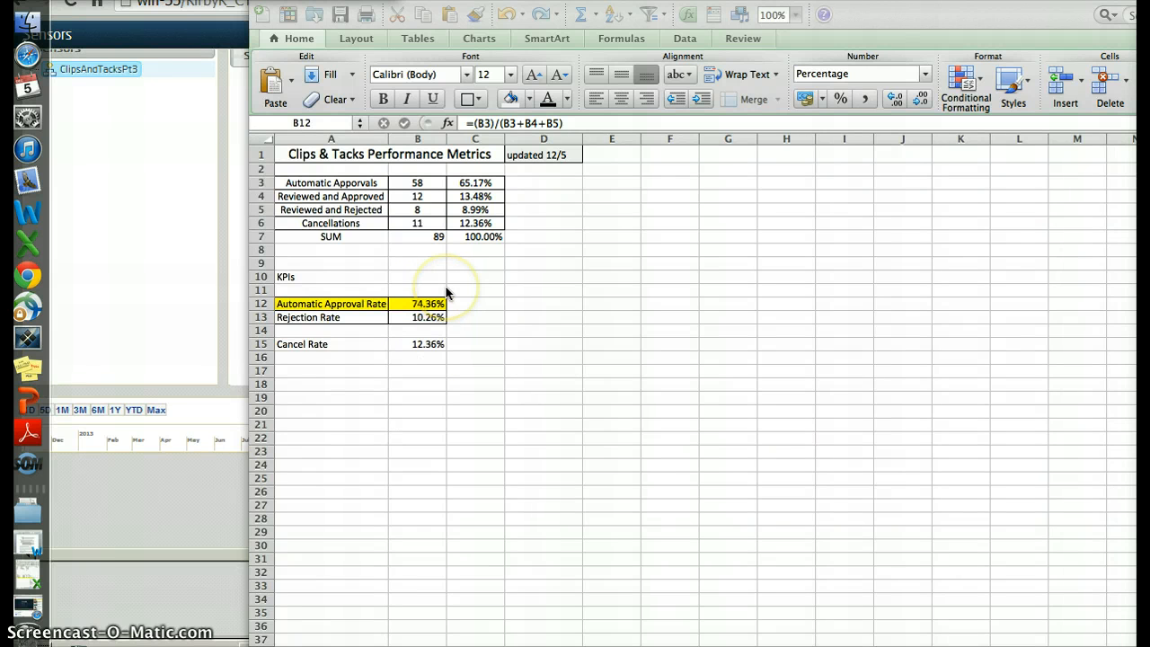
click(209, 216)
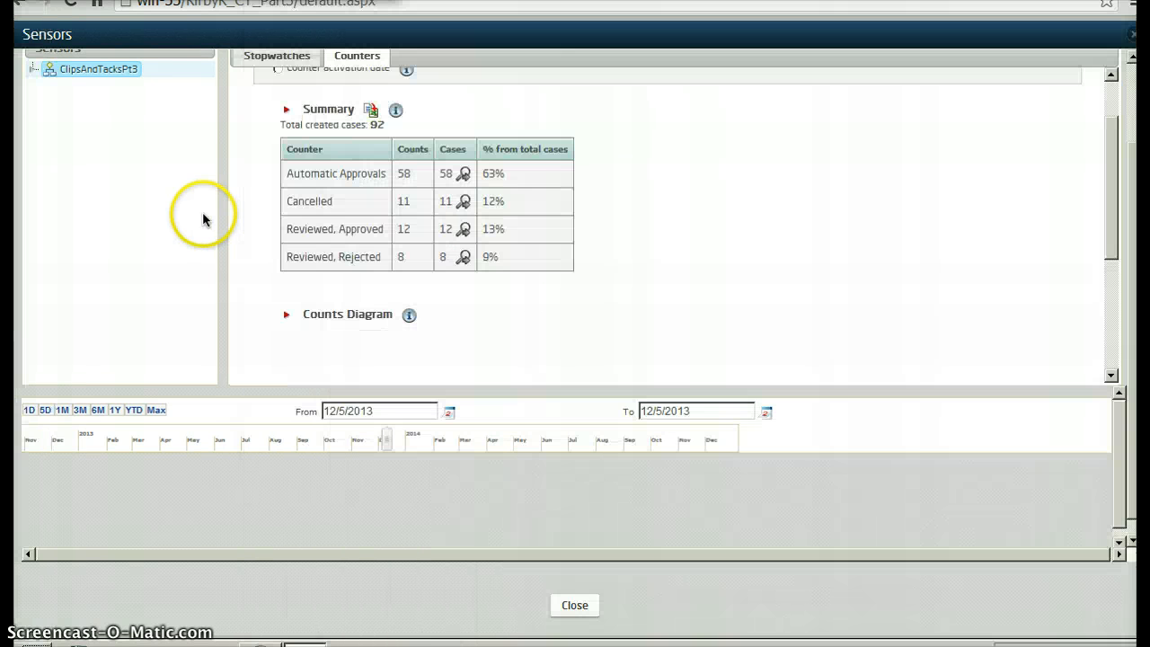
Close the Sensors report and open the Analytics Process report
click(1134, 38)
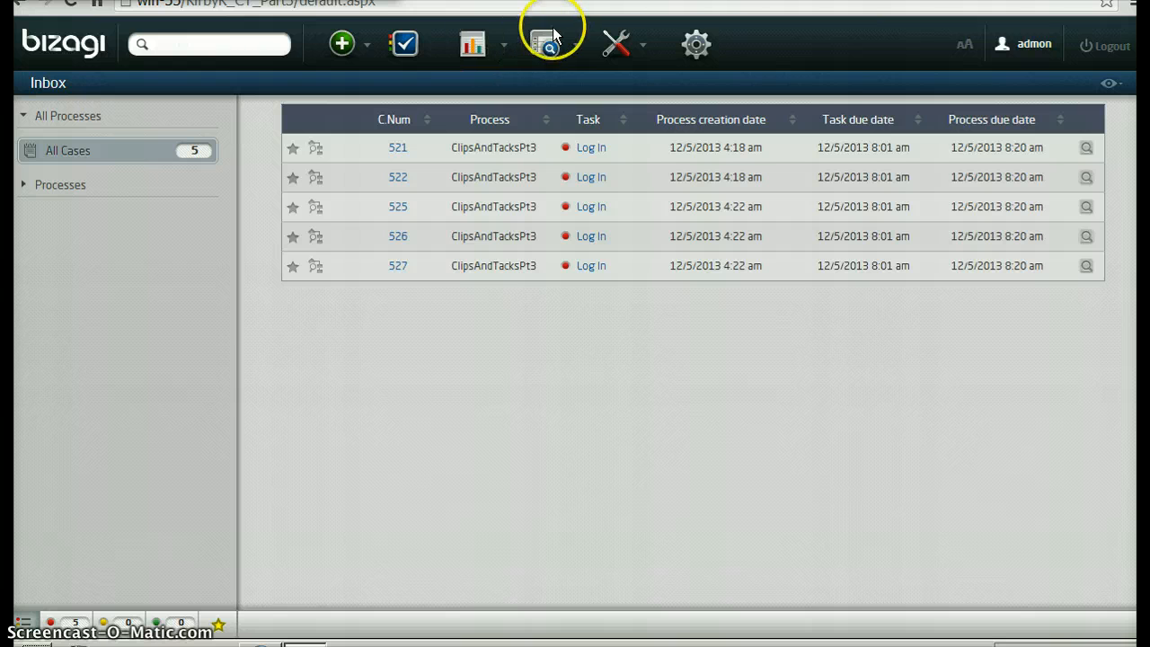
click(494, 42)
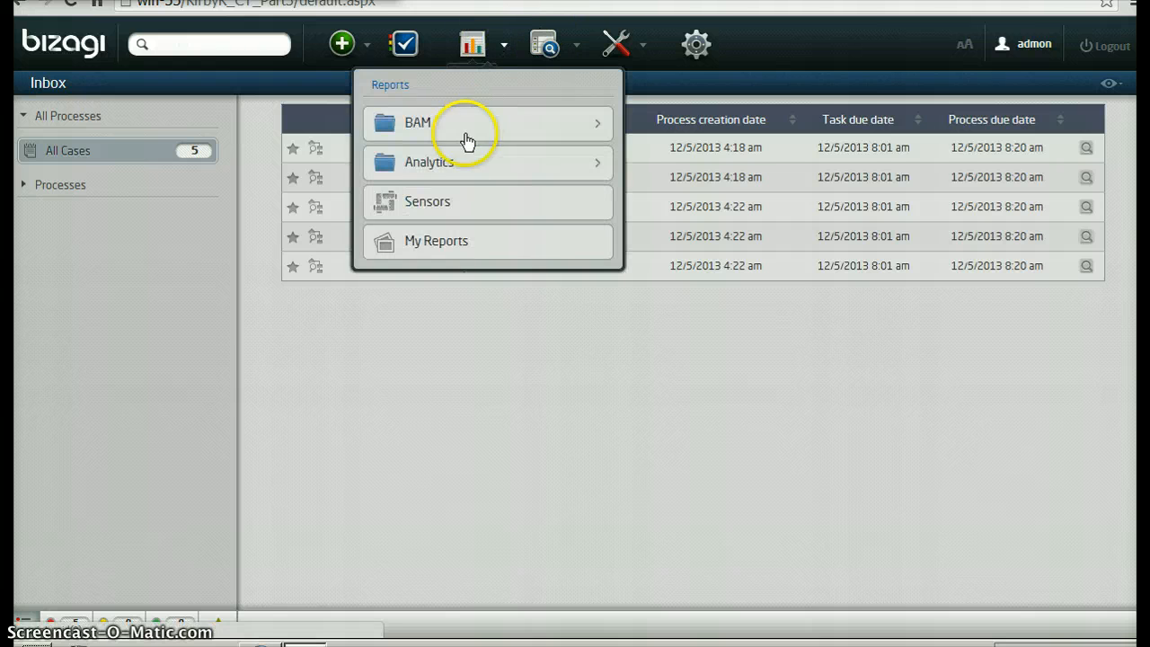
click(462, 161)
click(440, 130)
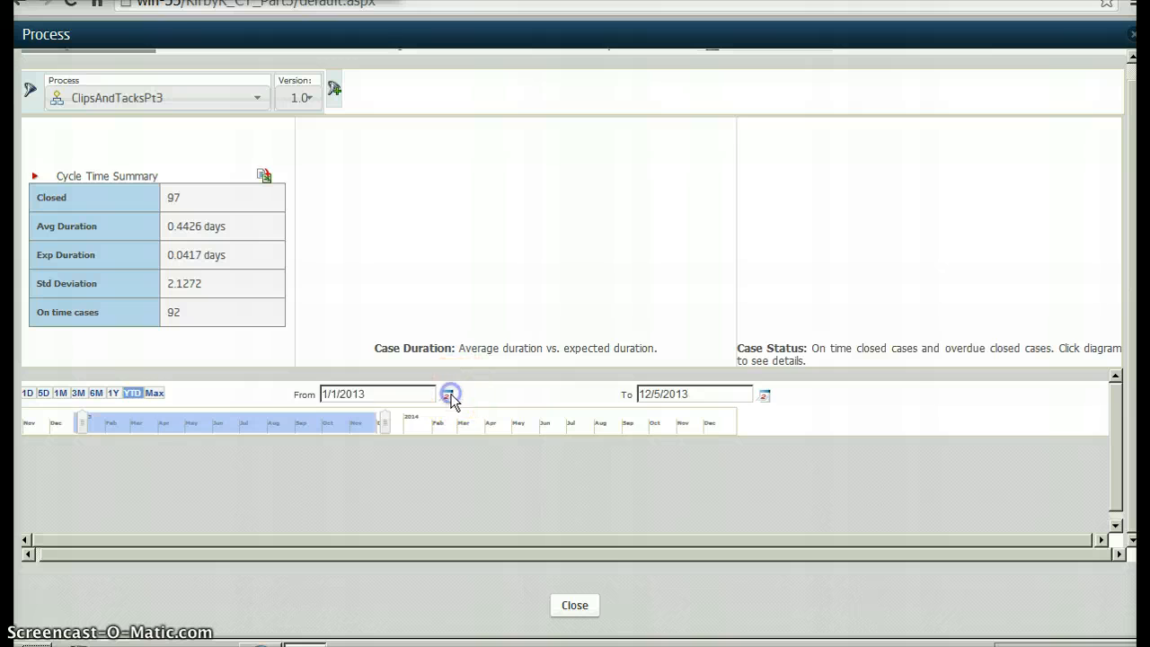
Set the start date of the Process report's time range to 12/5/2013
click(447, 394)
click(523, 409)
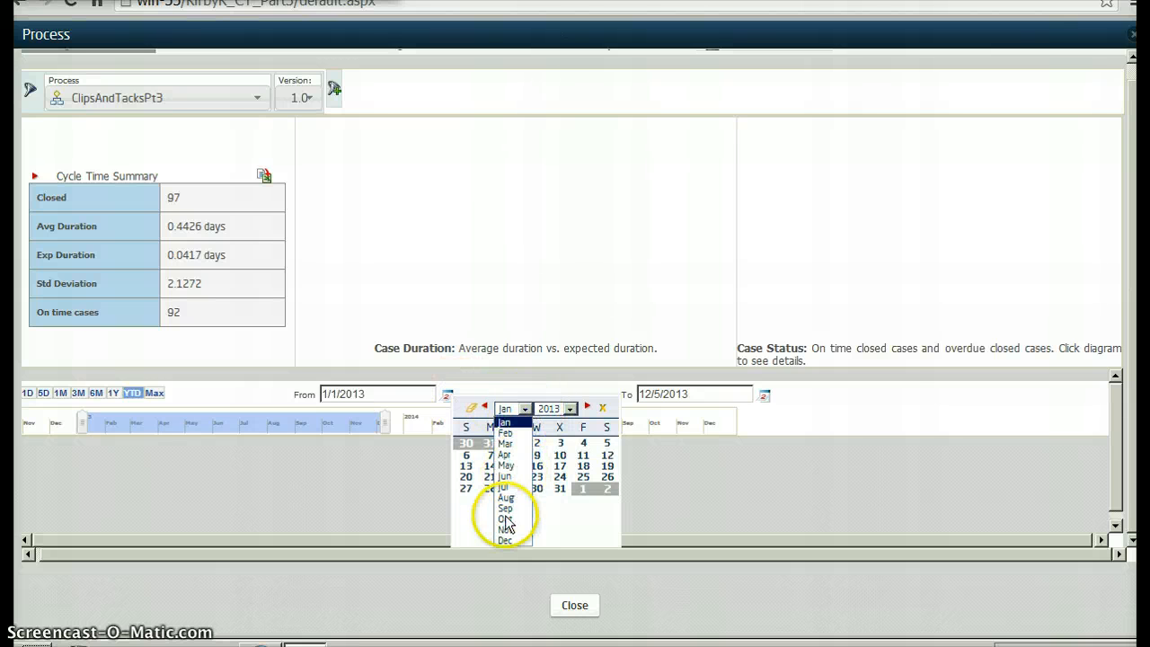
click(507, 539)
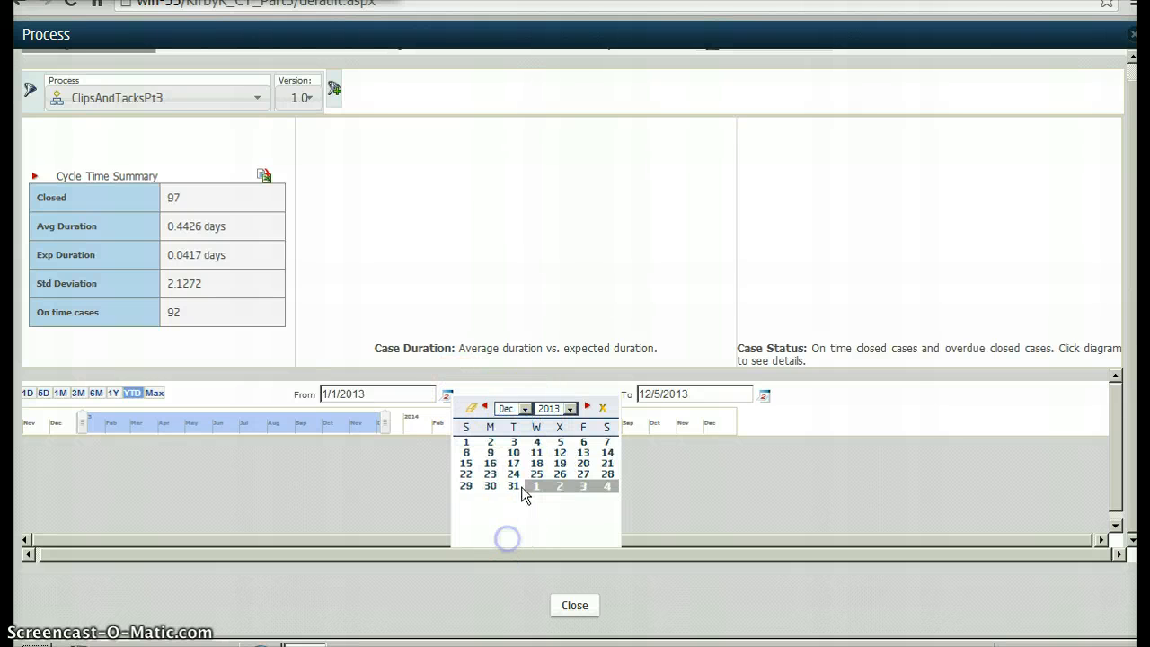
click(560, 441)
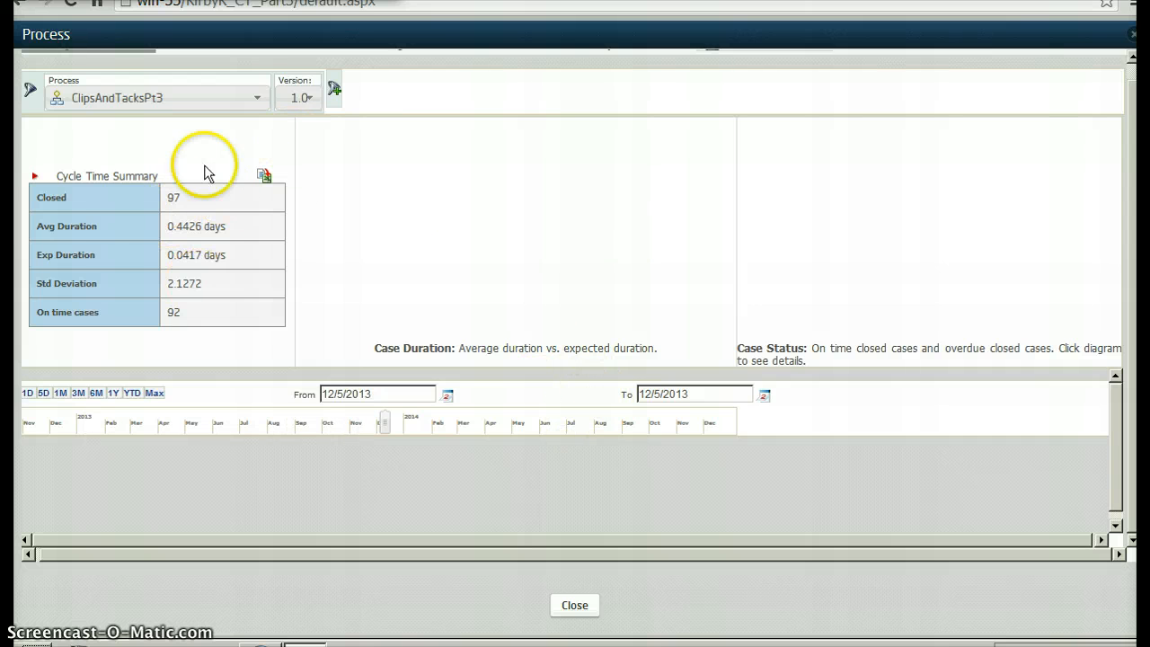
Filter the Process report by the Approval Needed dimension with the value True to view its cycle time summary
click(334, 89)
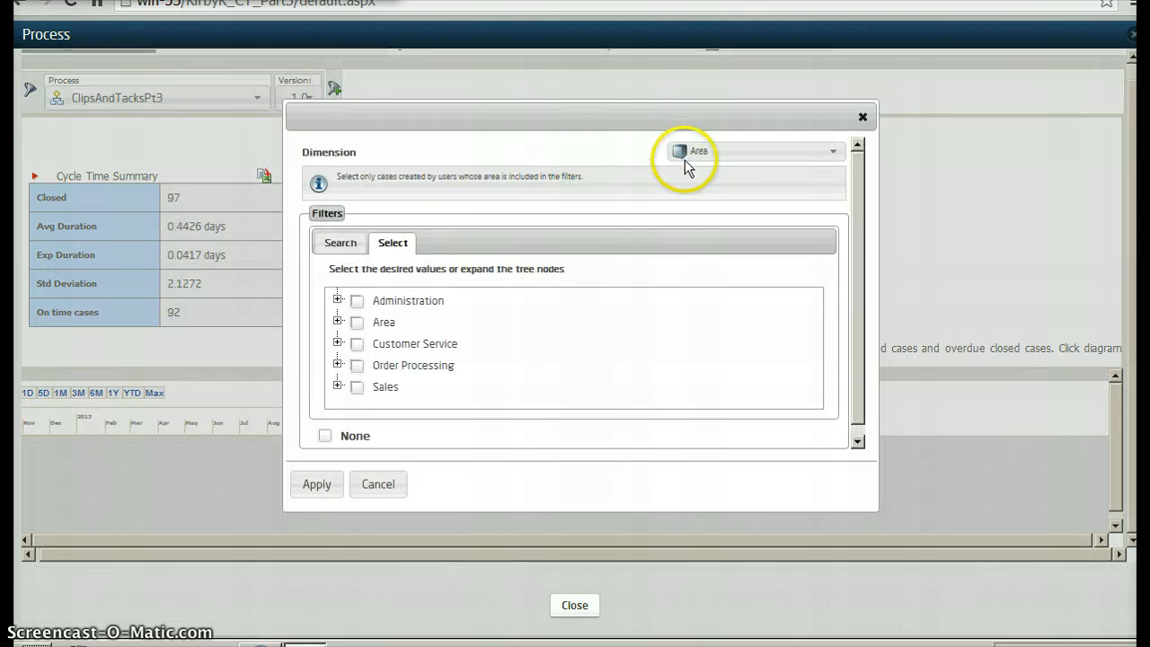
click(739, 153)
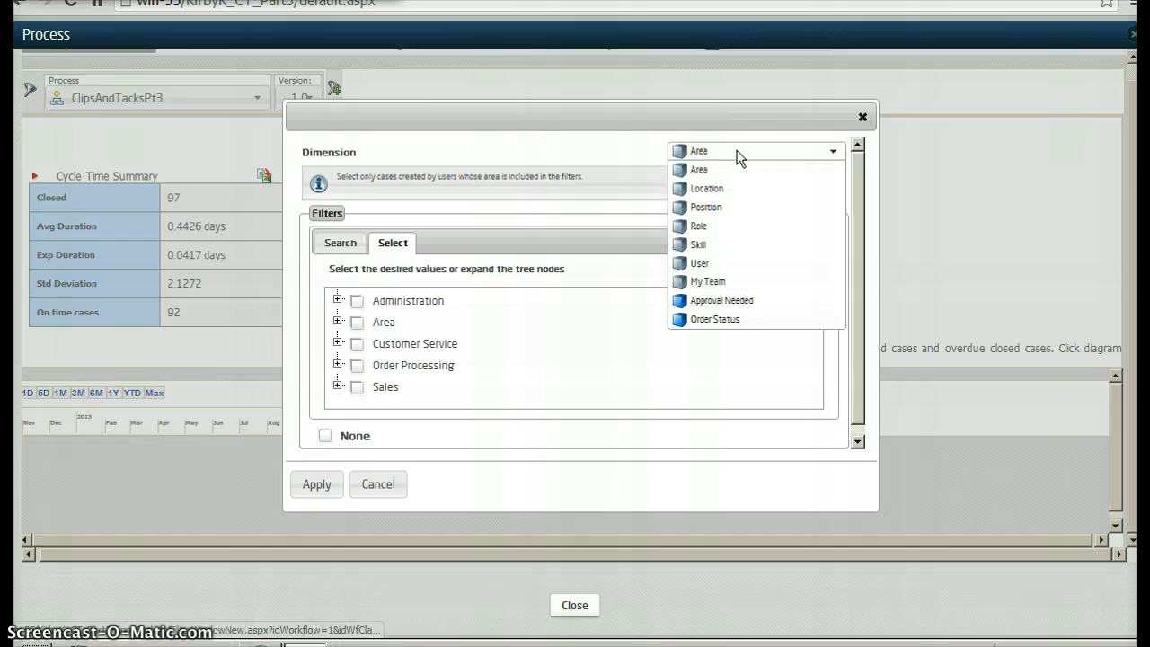
click(740, 302)
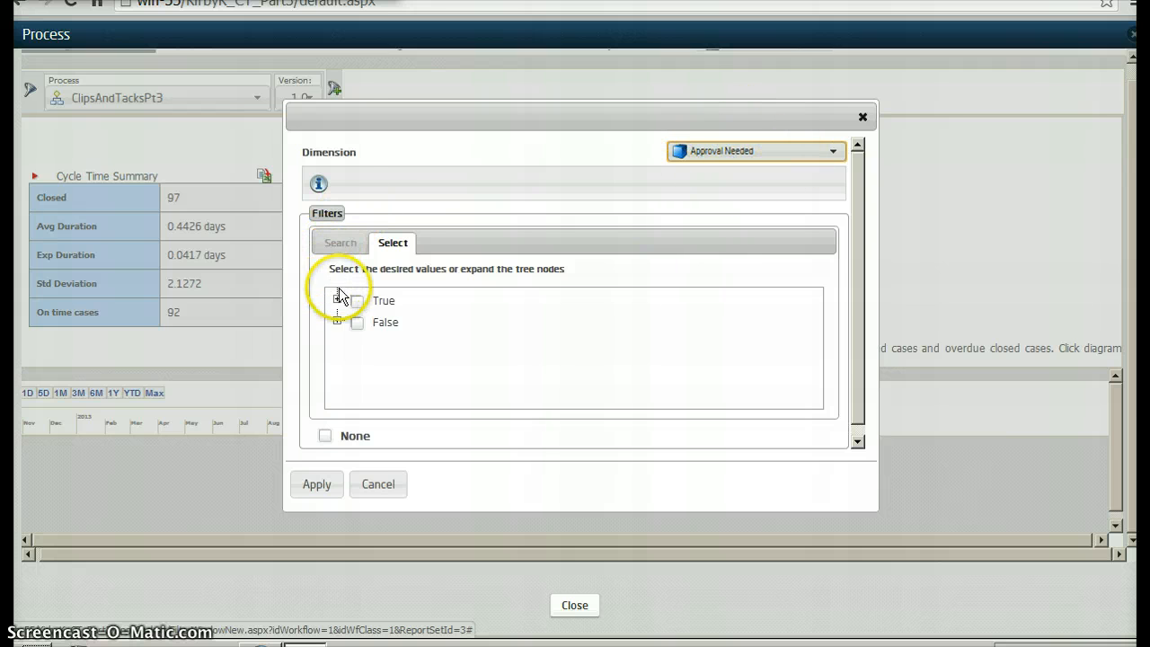
click(356, 301)
click(331, 485)
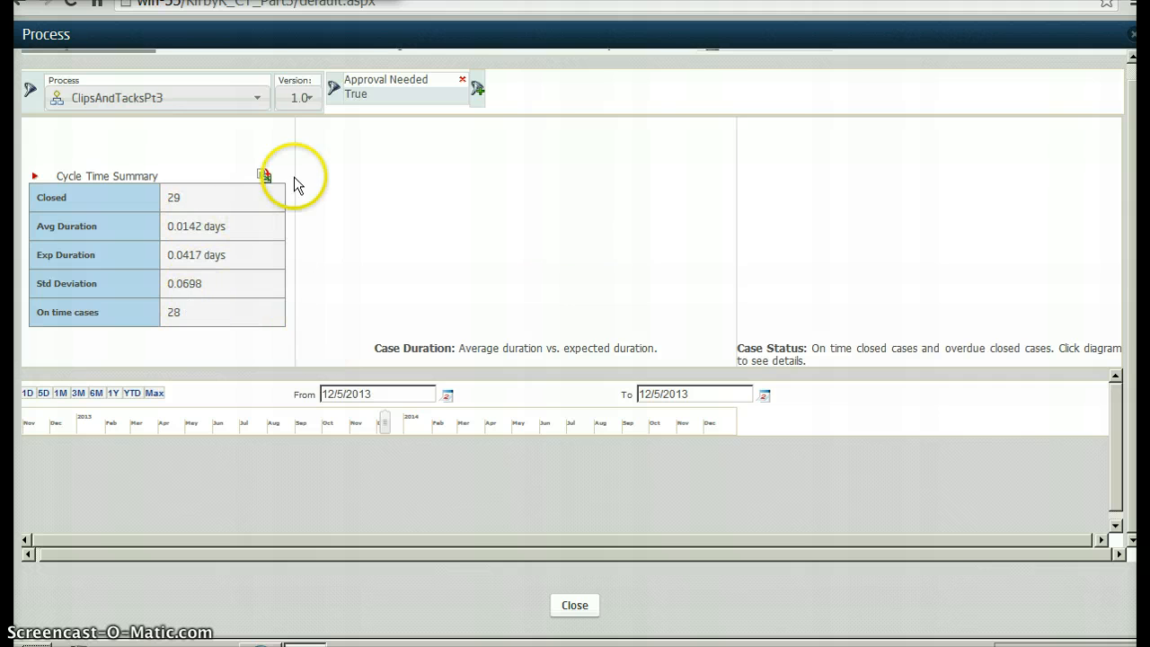
Replace the report's filter with one on the Approval Needed dimension set to False
click(461, 82)
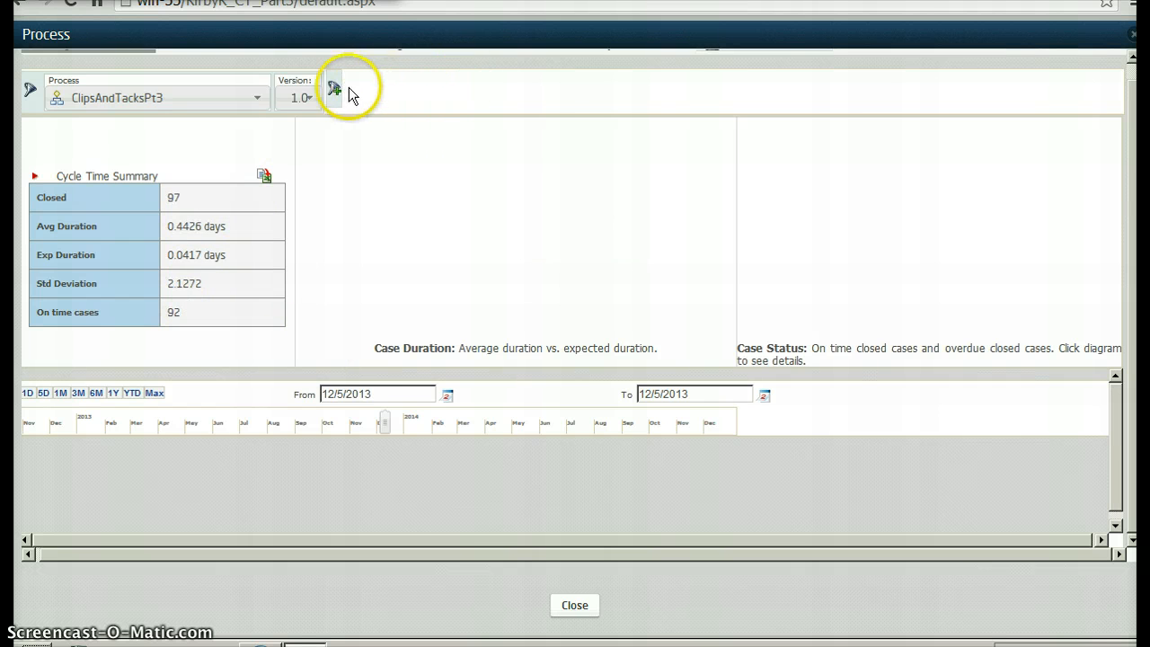
click(334, 90)
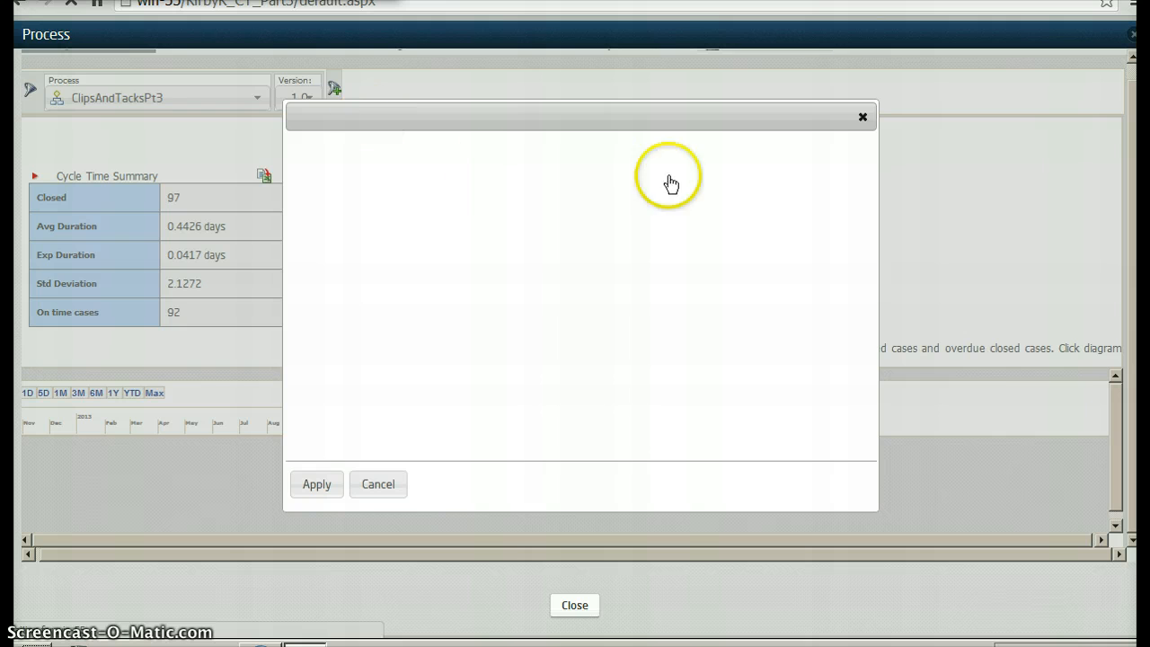
click(777, 157)
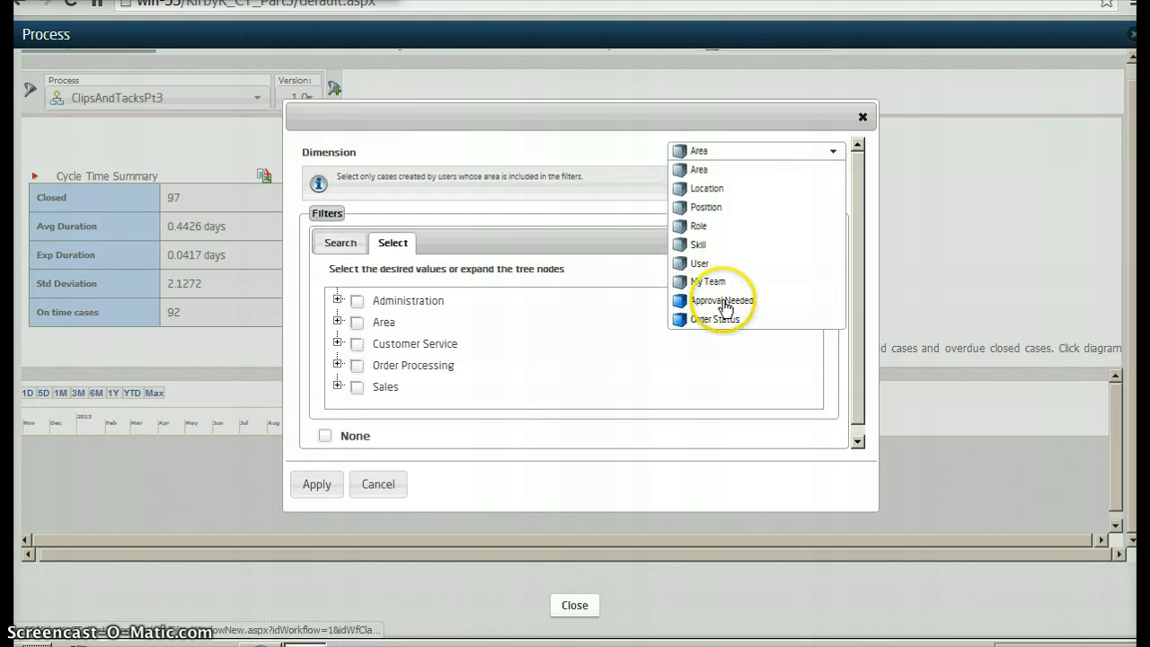
click(727, 302)
click(357, 322)
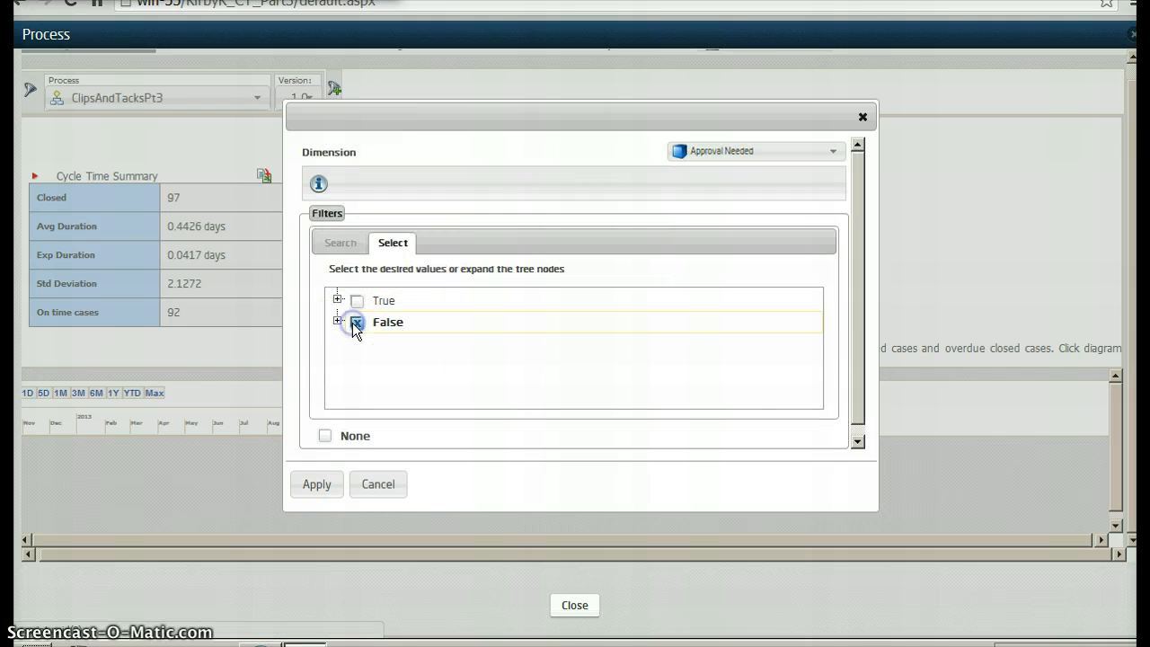
click(316, 485)
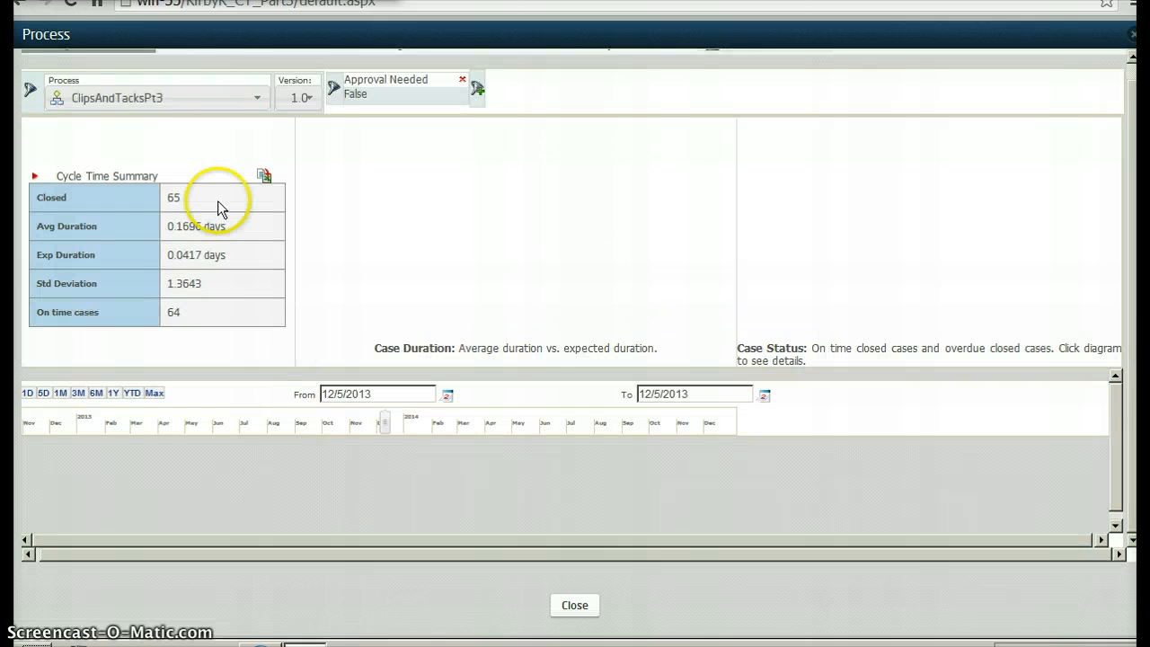